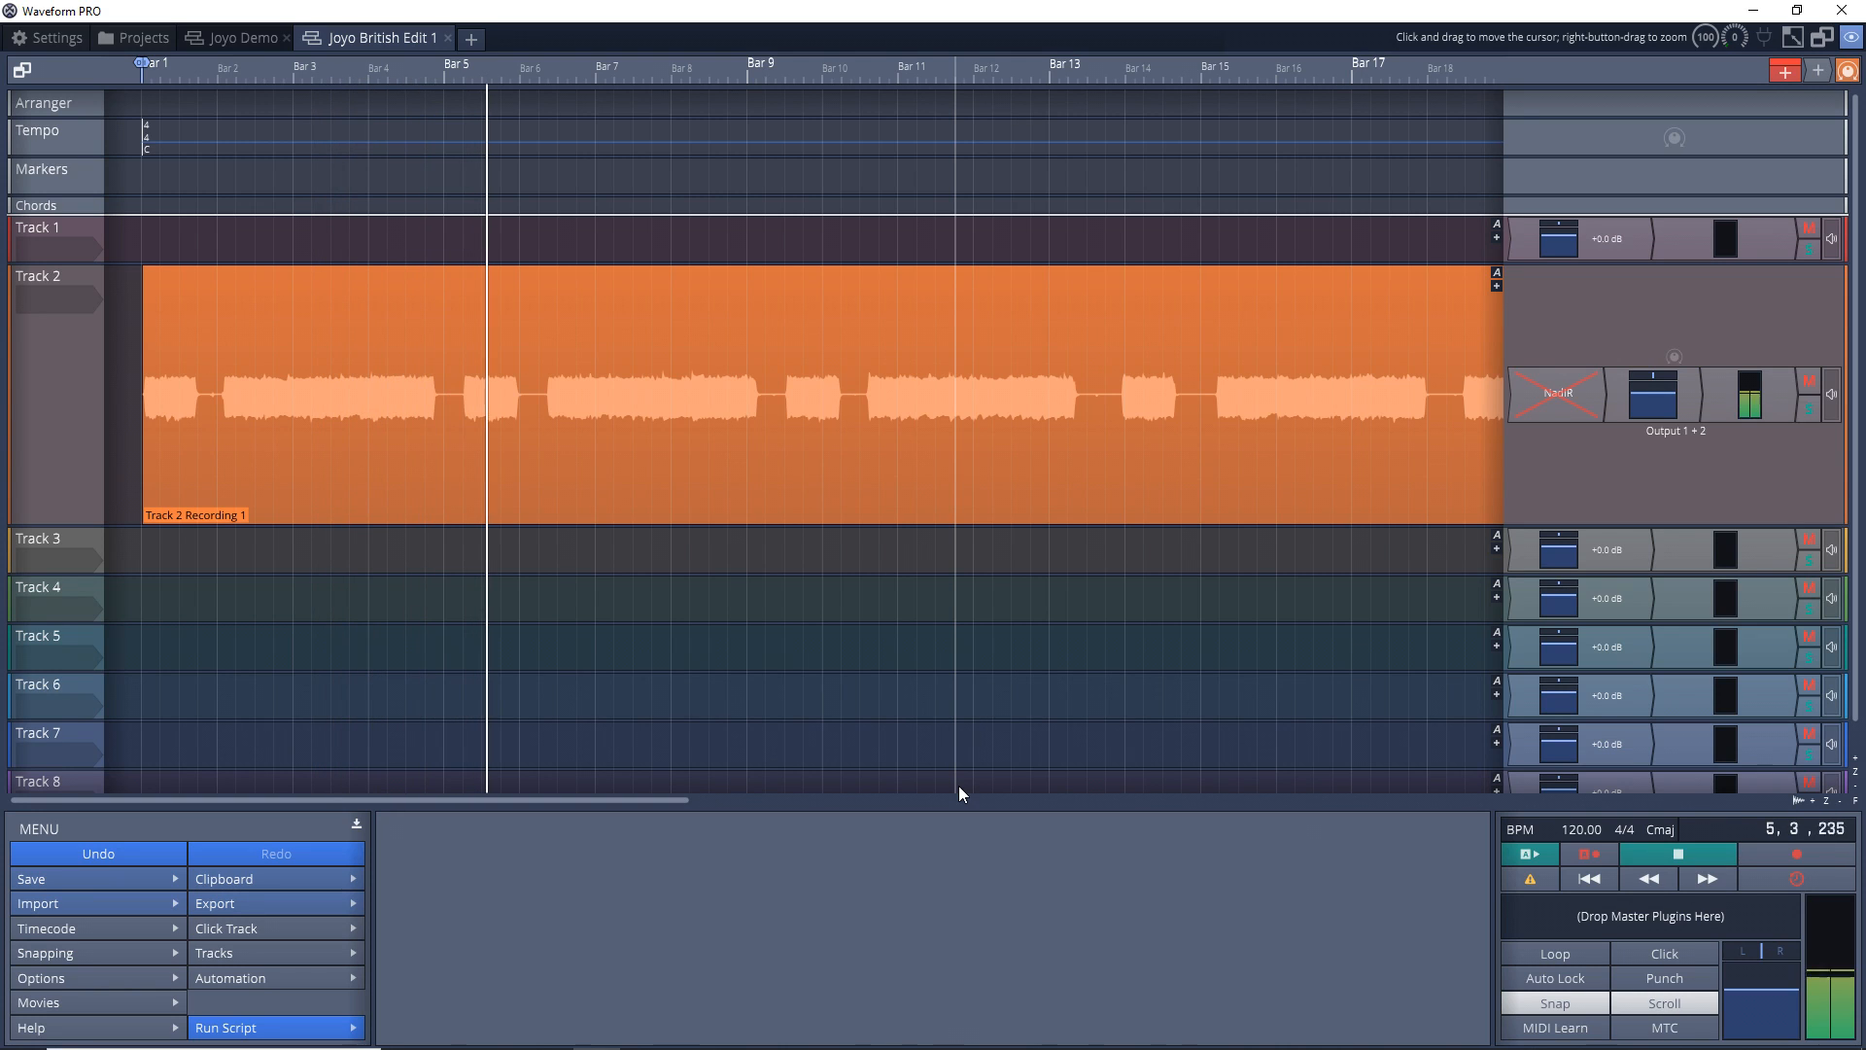
Stop playback, enable the NadIR plugin on Track 2 and play the recorded clip through it
key("space")
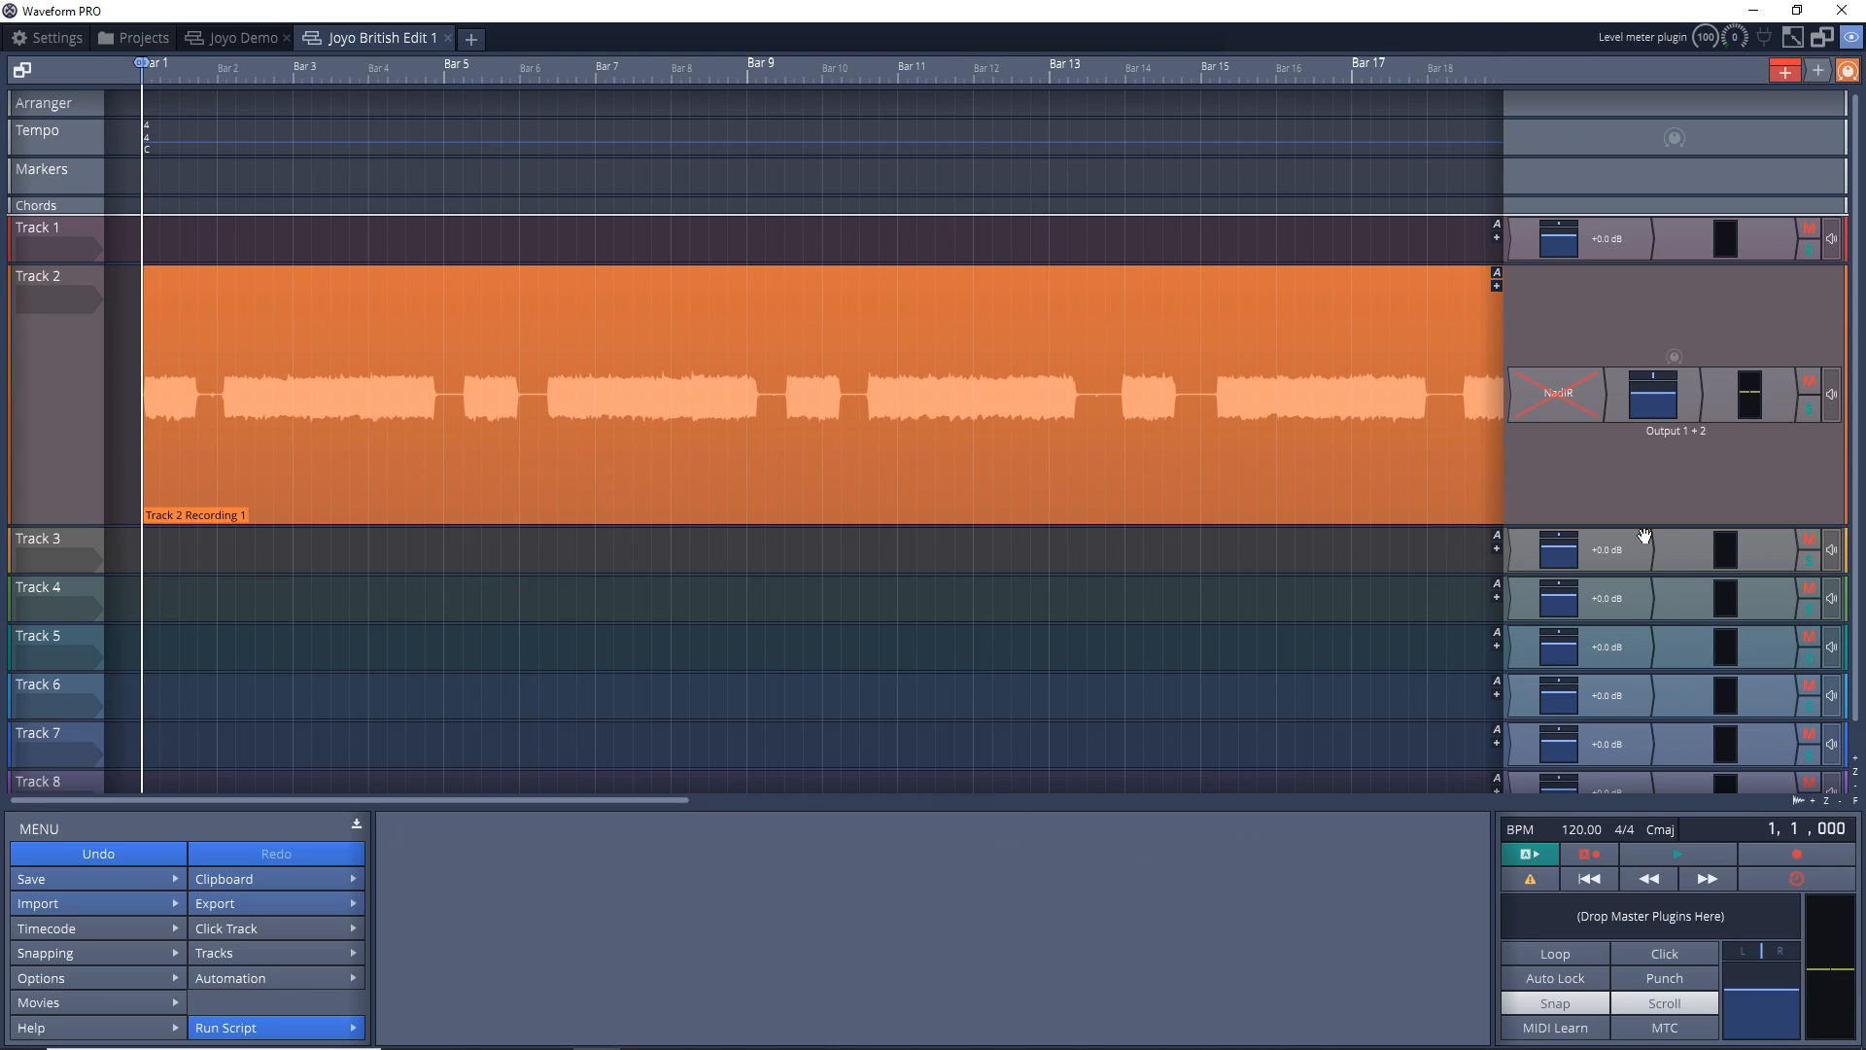
right_click(1546, 393)
left_click(1566, 440)
key("space")
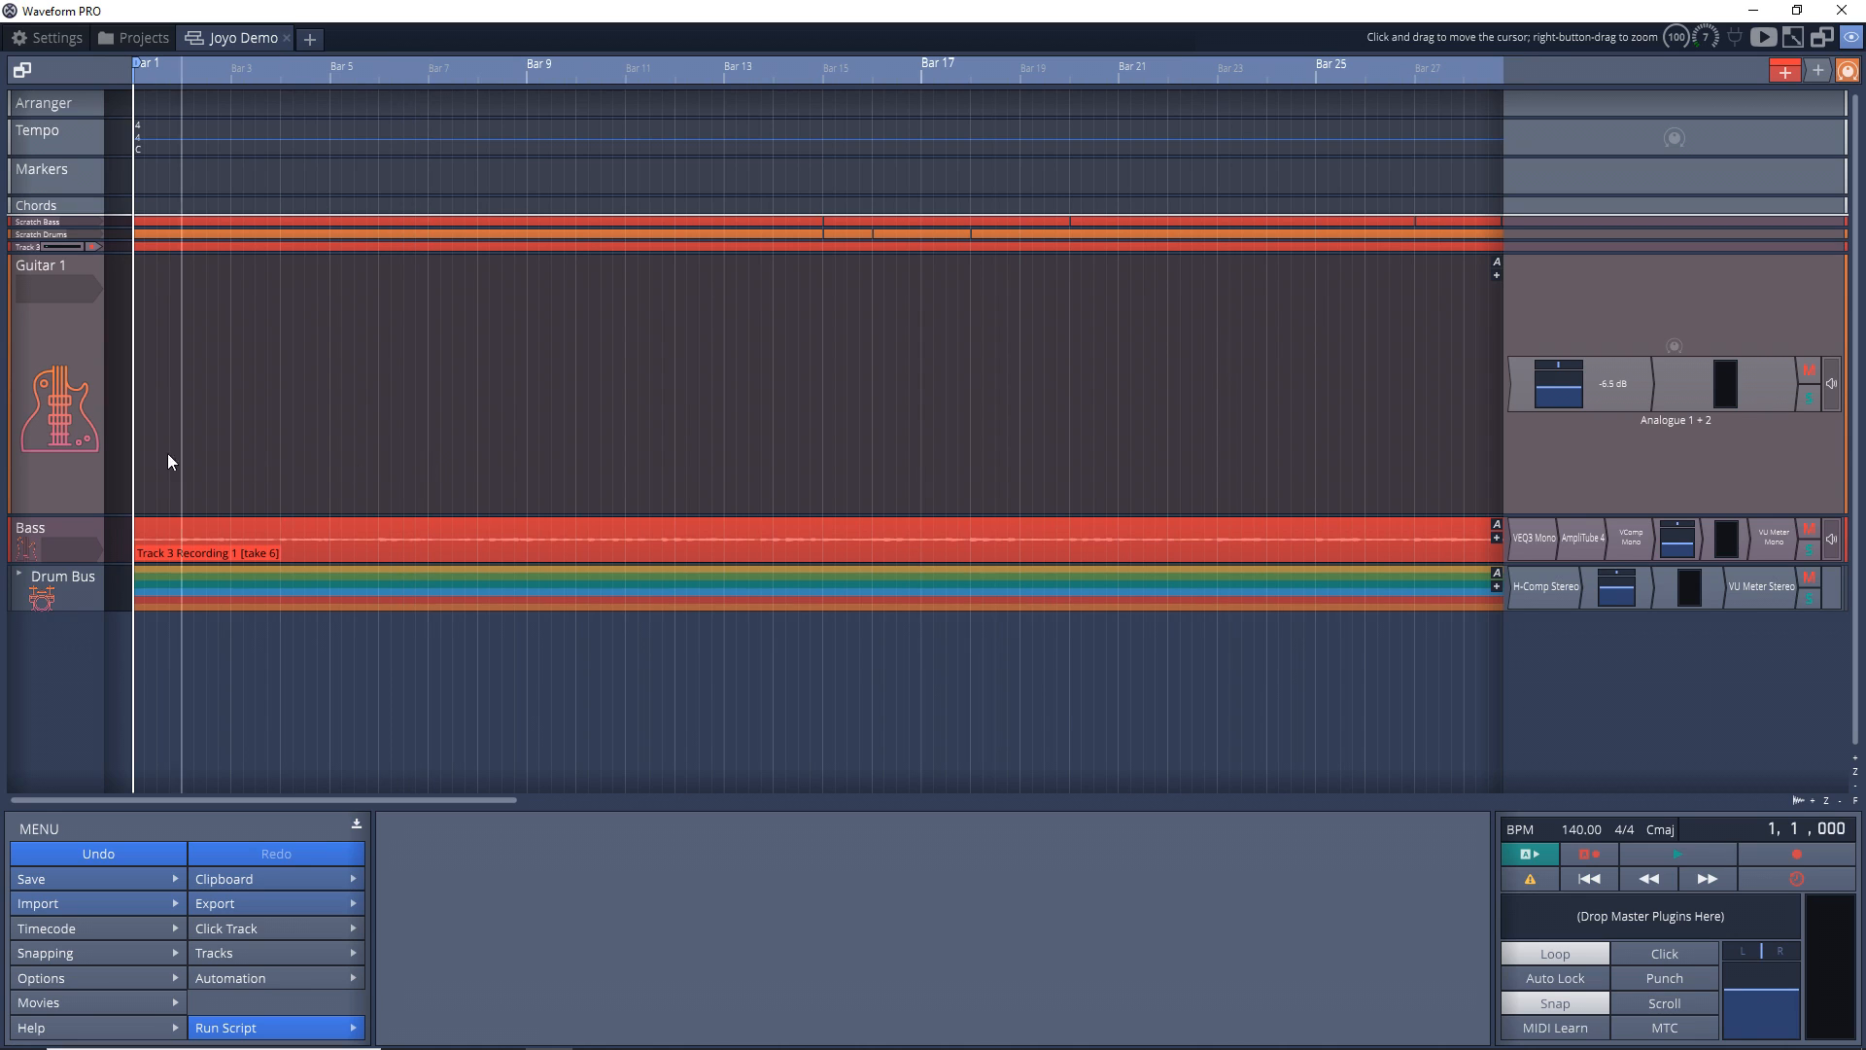
Assign the Analogue 2 input to the Guitar 1 track and arm the track for recording
left_click(44, 289)
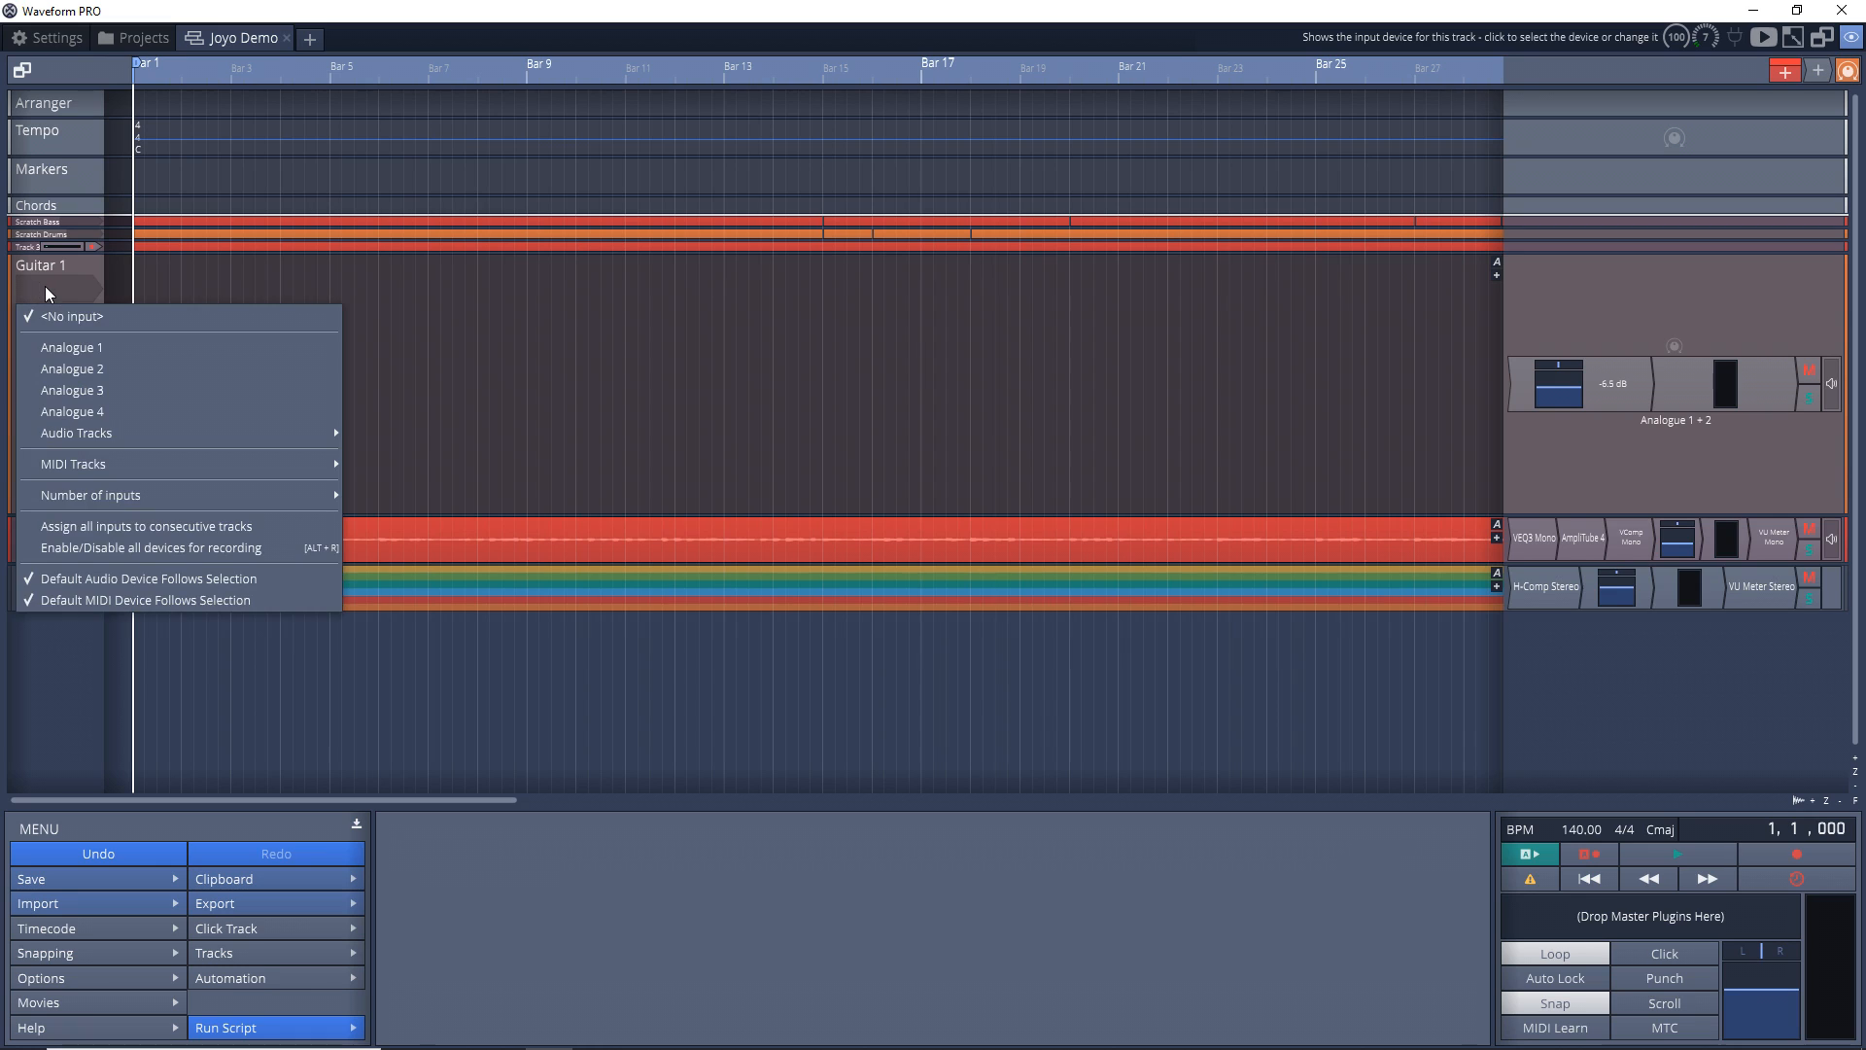
left_click(83, 369)
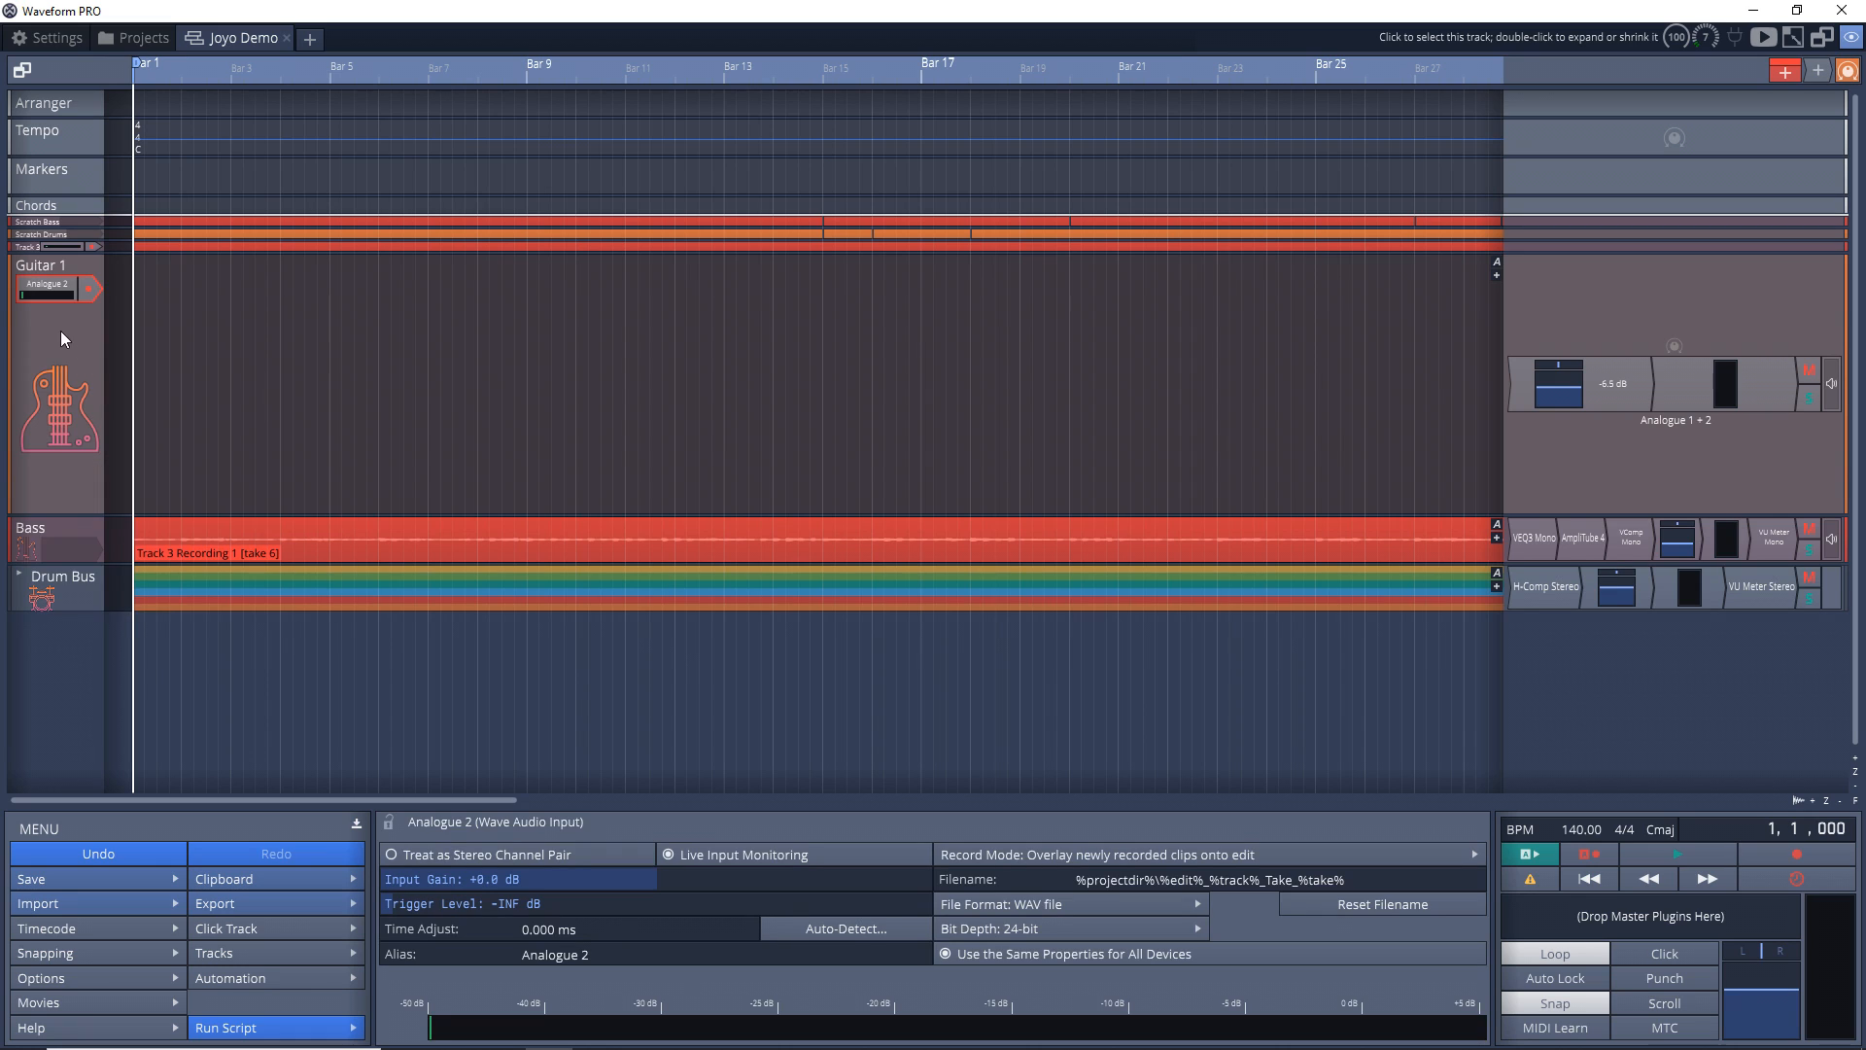
left_click(89, 289)
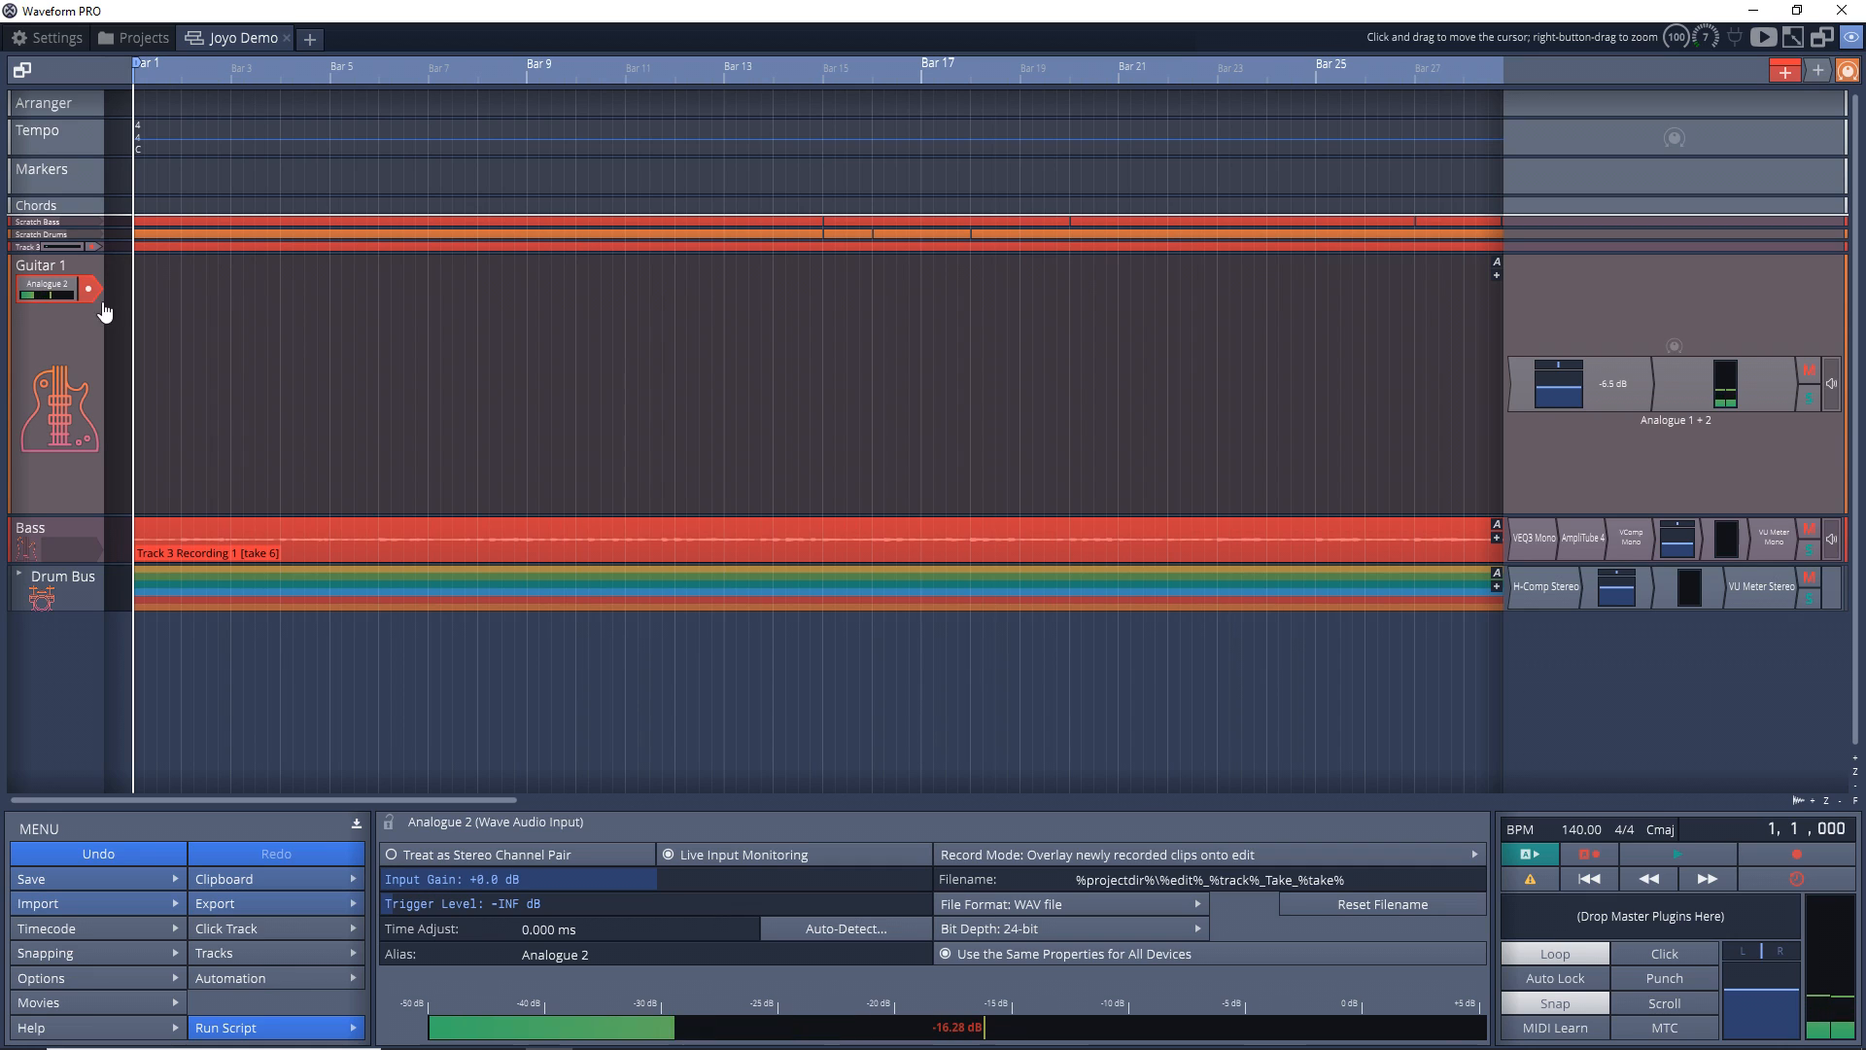
left_click(41, 290)
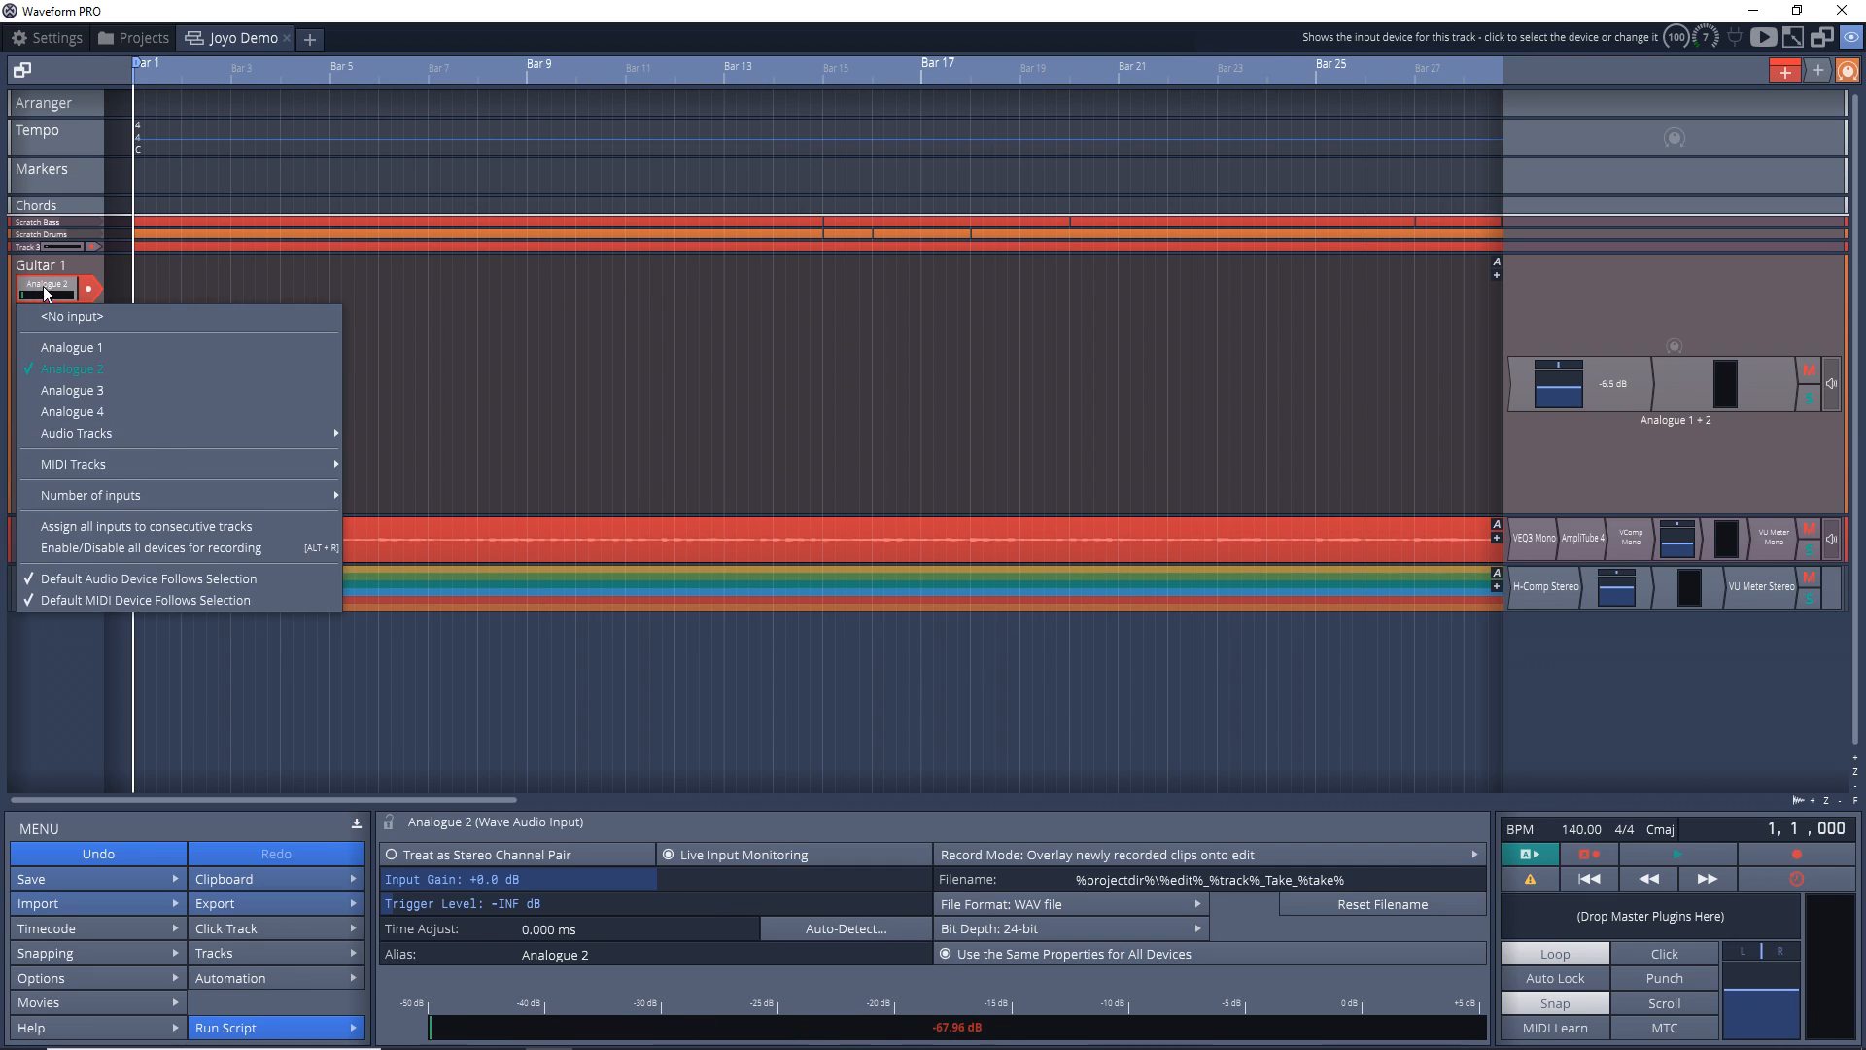
left_click(43, 286)
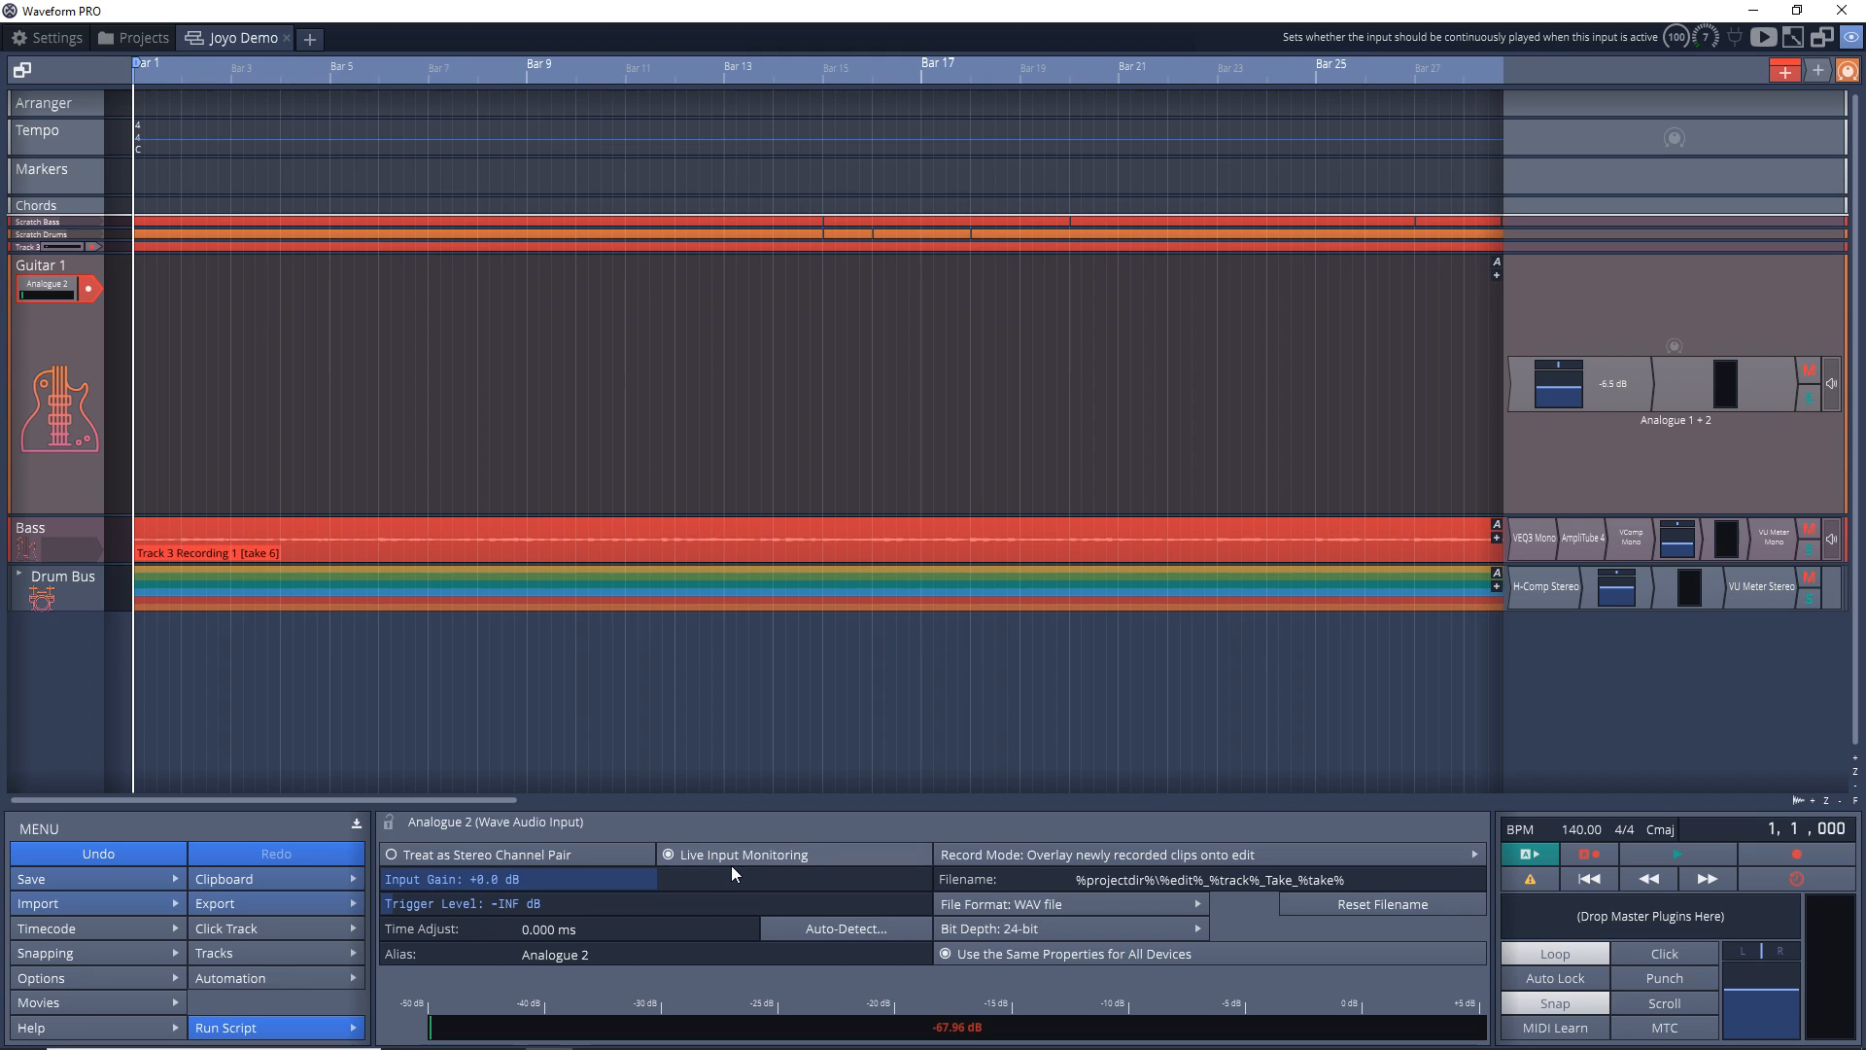
Add the NadIR plugin from the Amp Sim VST folder ahead of the volume plugin on the Guitar 1 track
right_click(1523, 391)
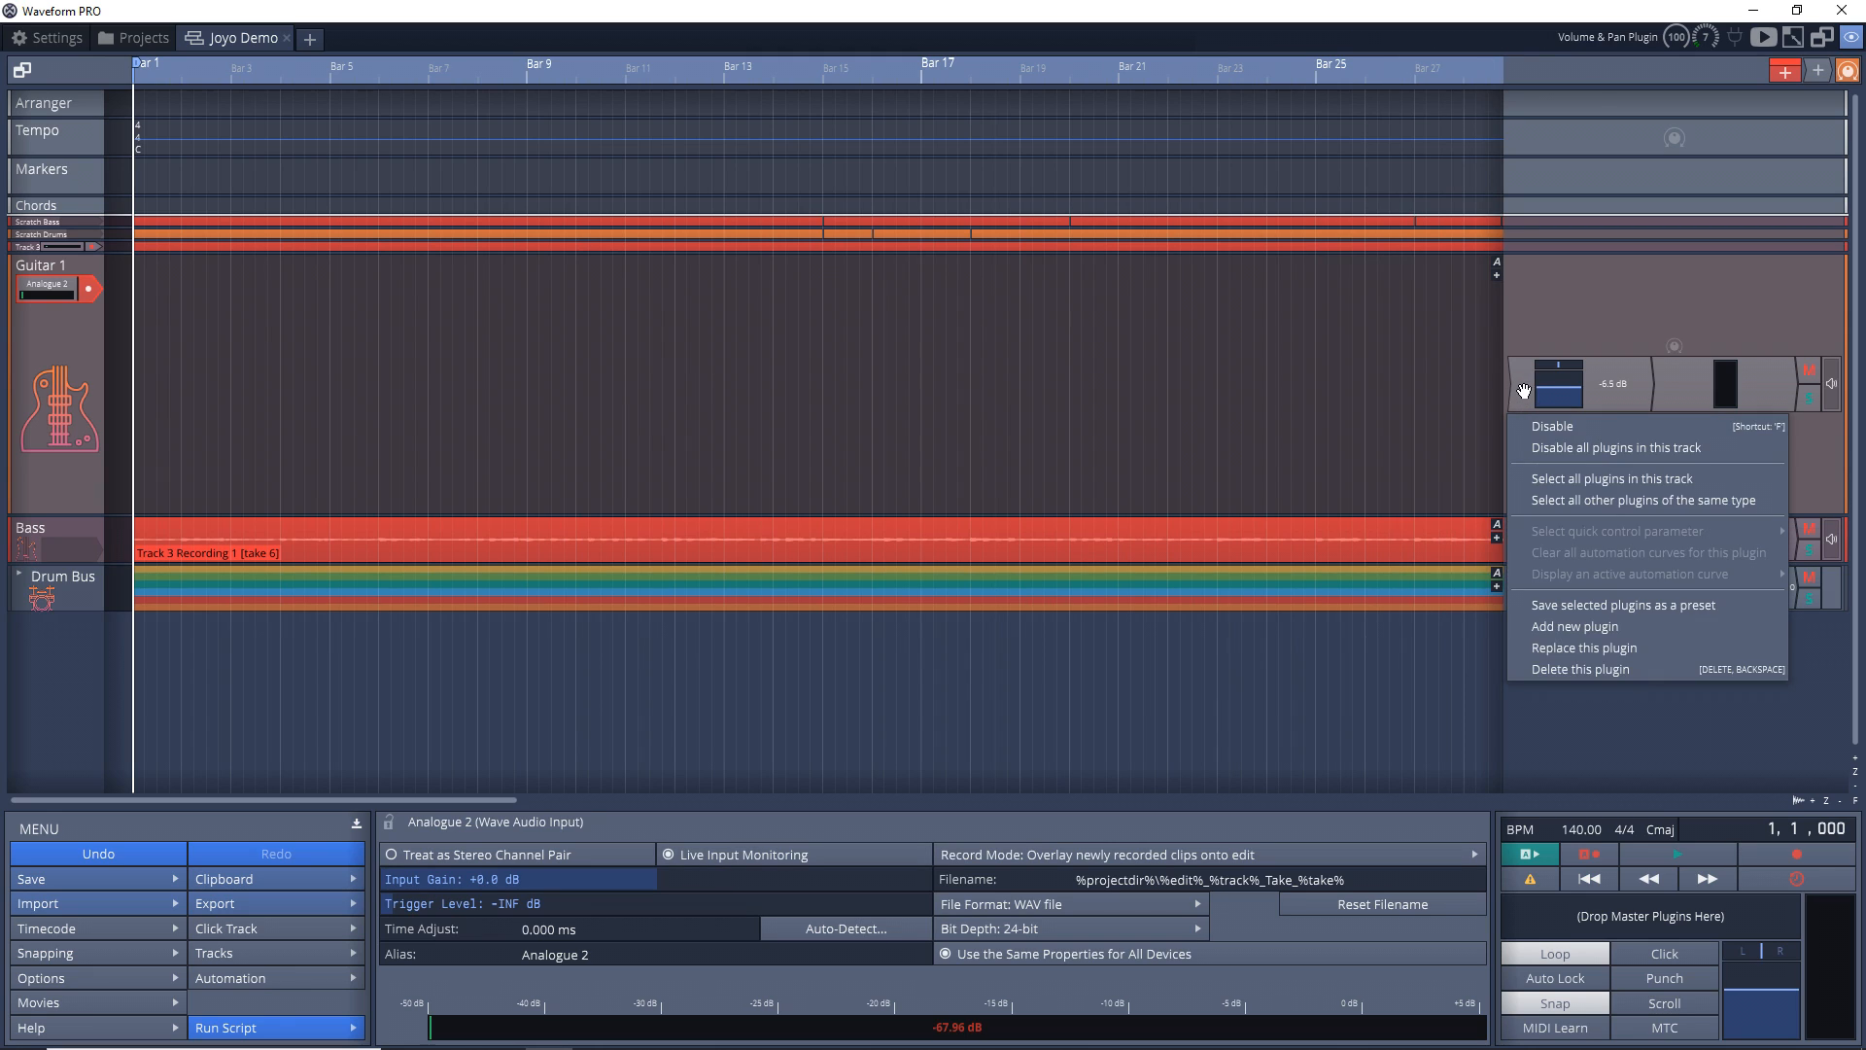
left_click(1604, 626)
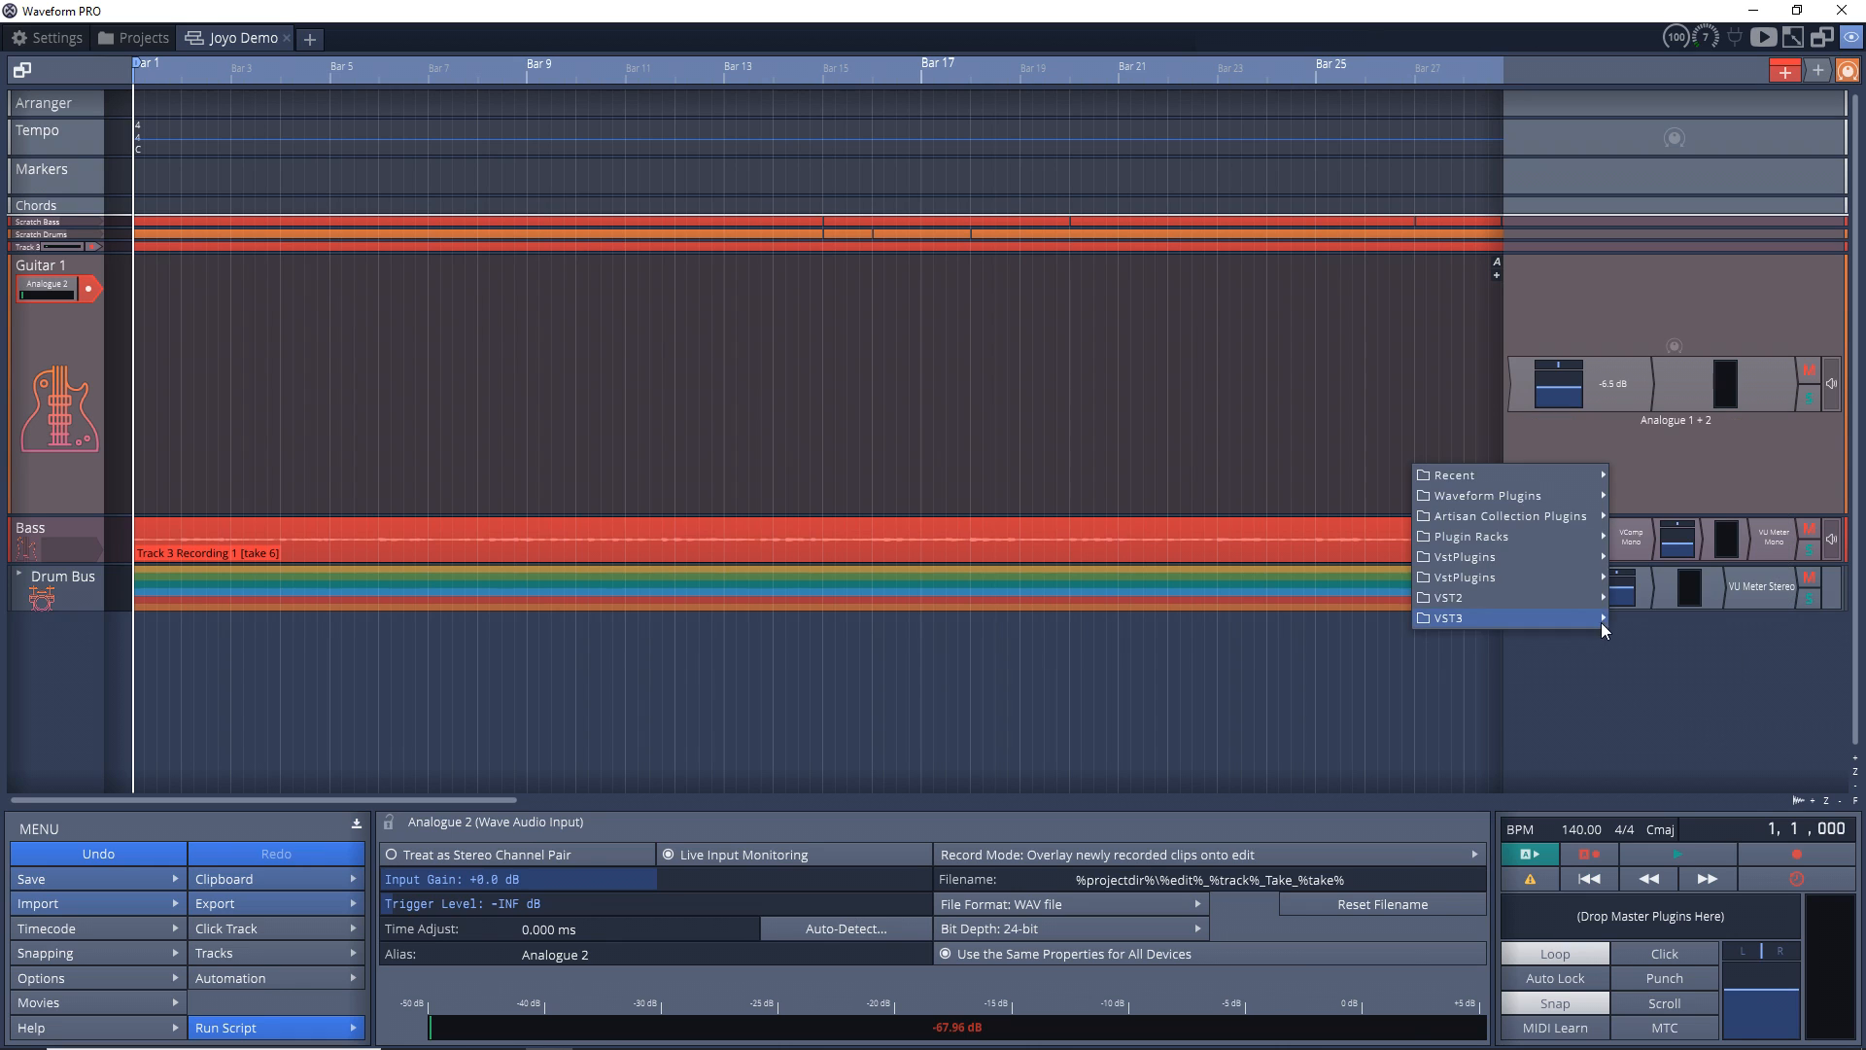
mouse_move(1508, 552)
mouse_move(220, 101)
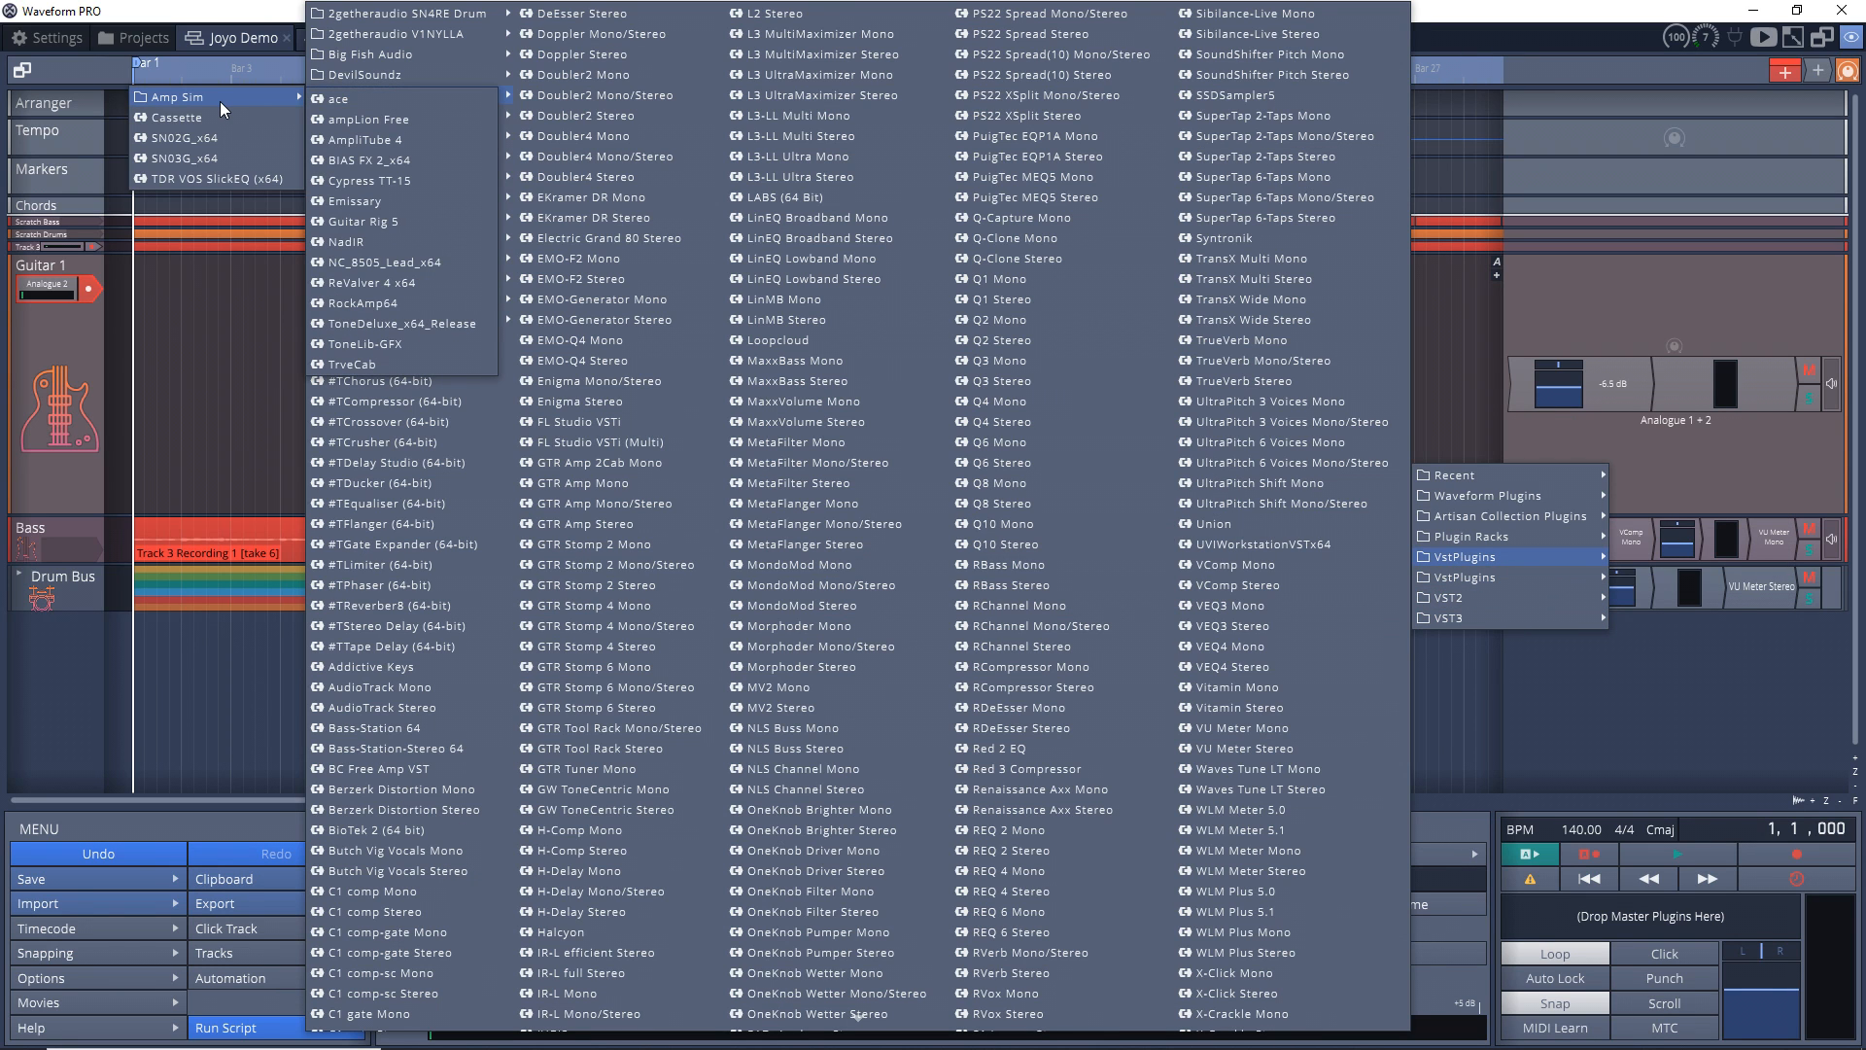
left_click(388, 242)
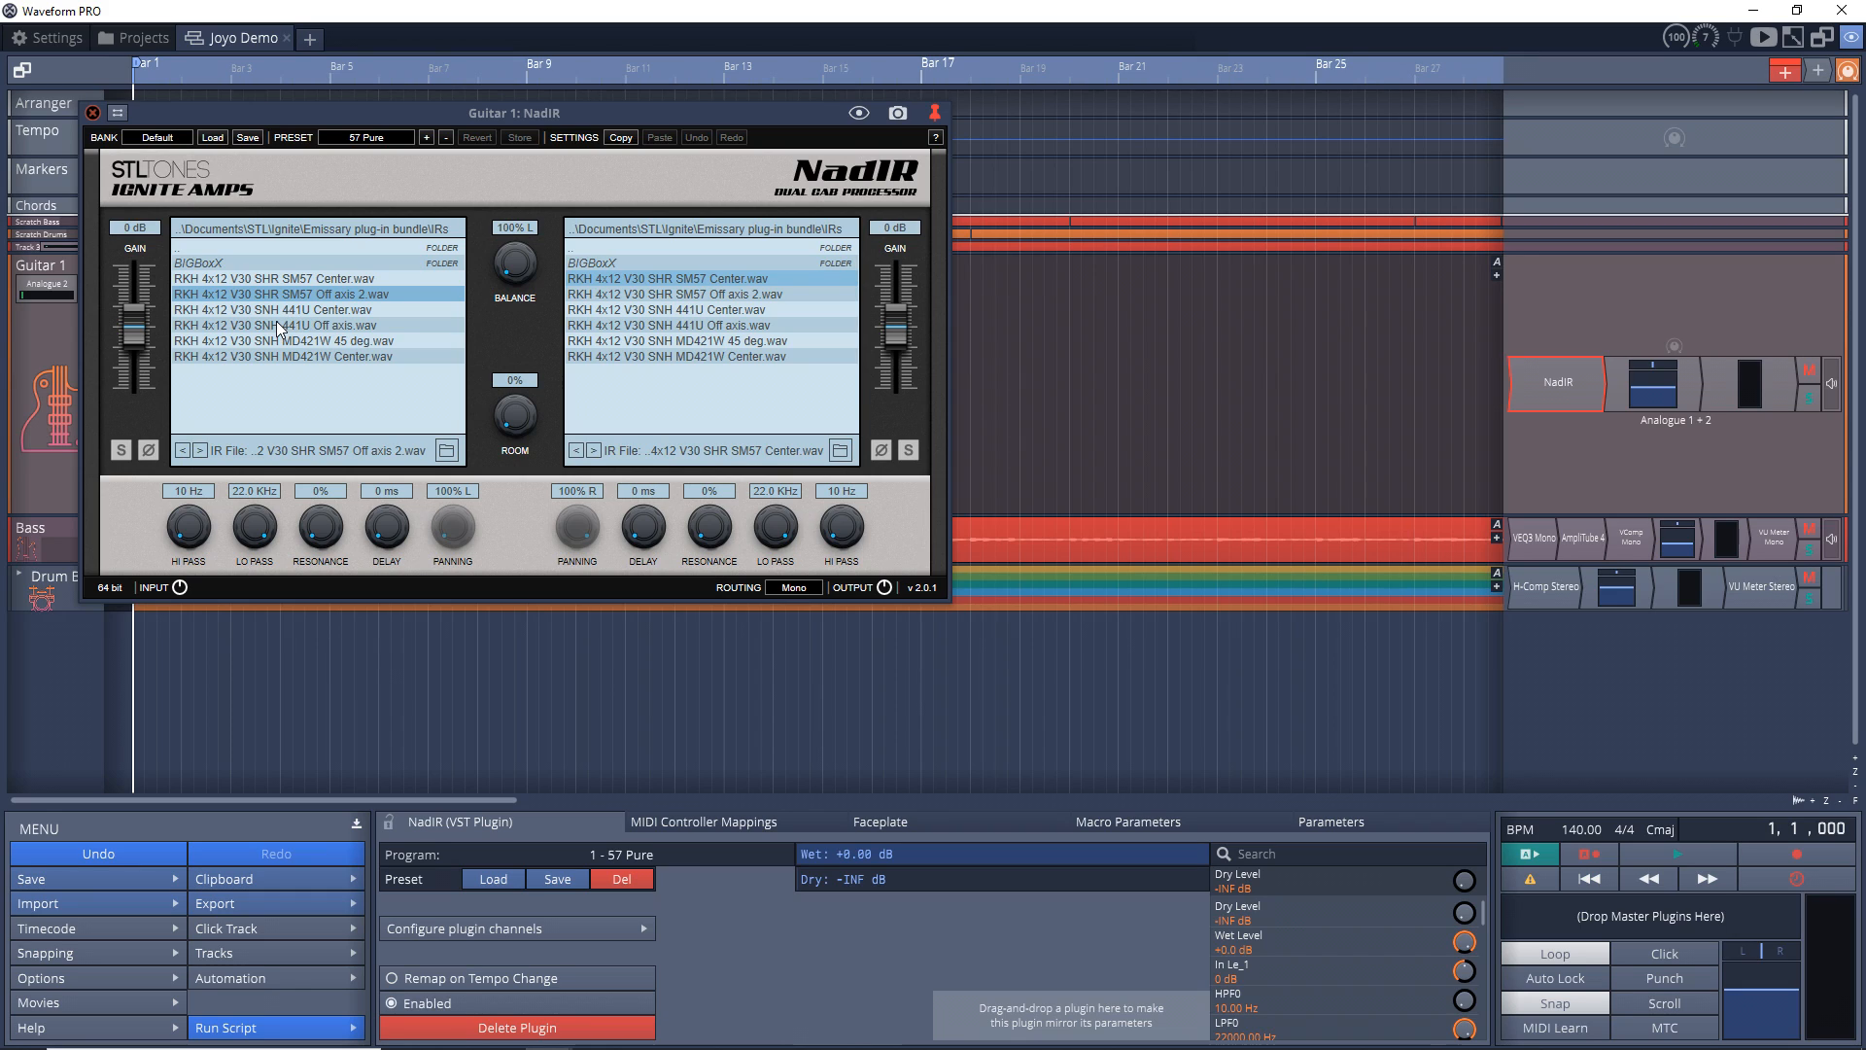
Load 1960-G12M25-SM57-Cap-4in.wav from BIGBoxX's 48kHz-24bit starter SM57 folder into NadIR's first impulse response slot
left_click(446, 450)
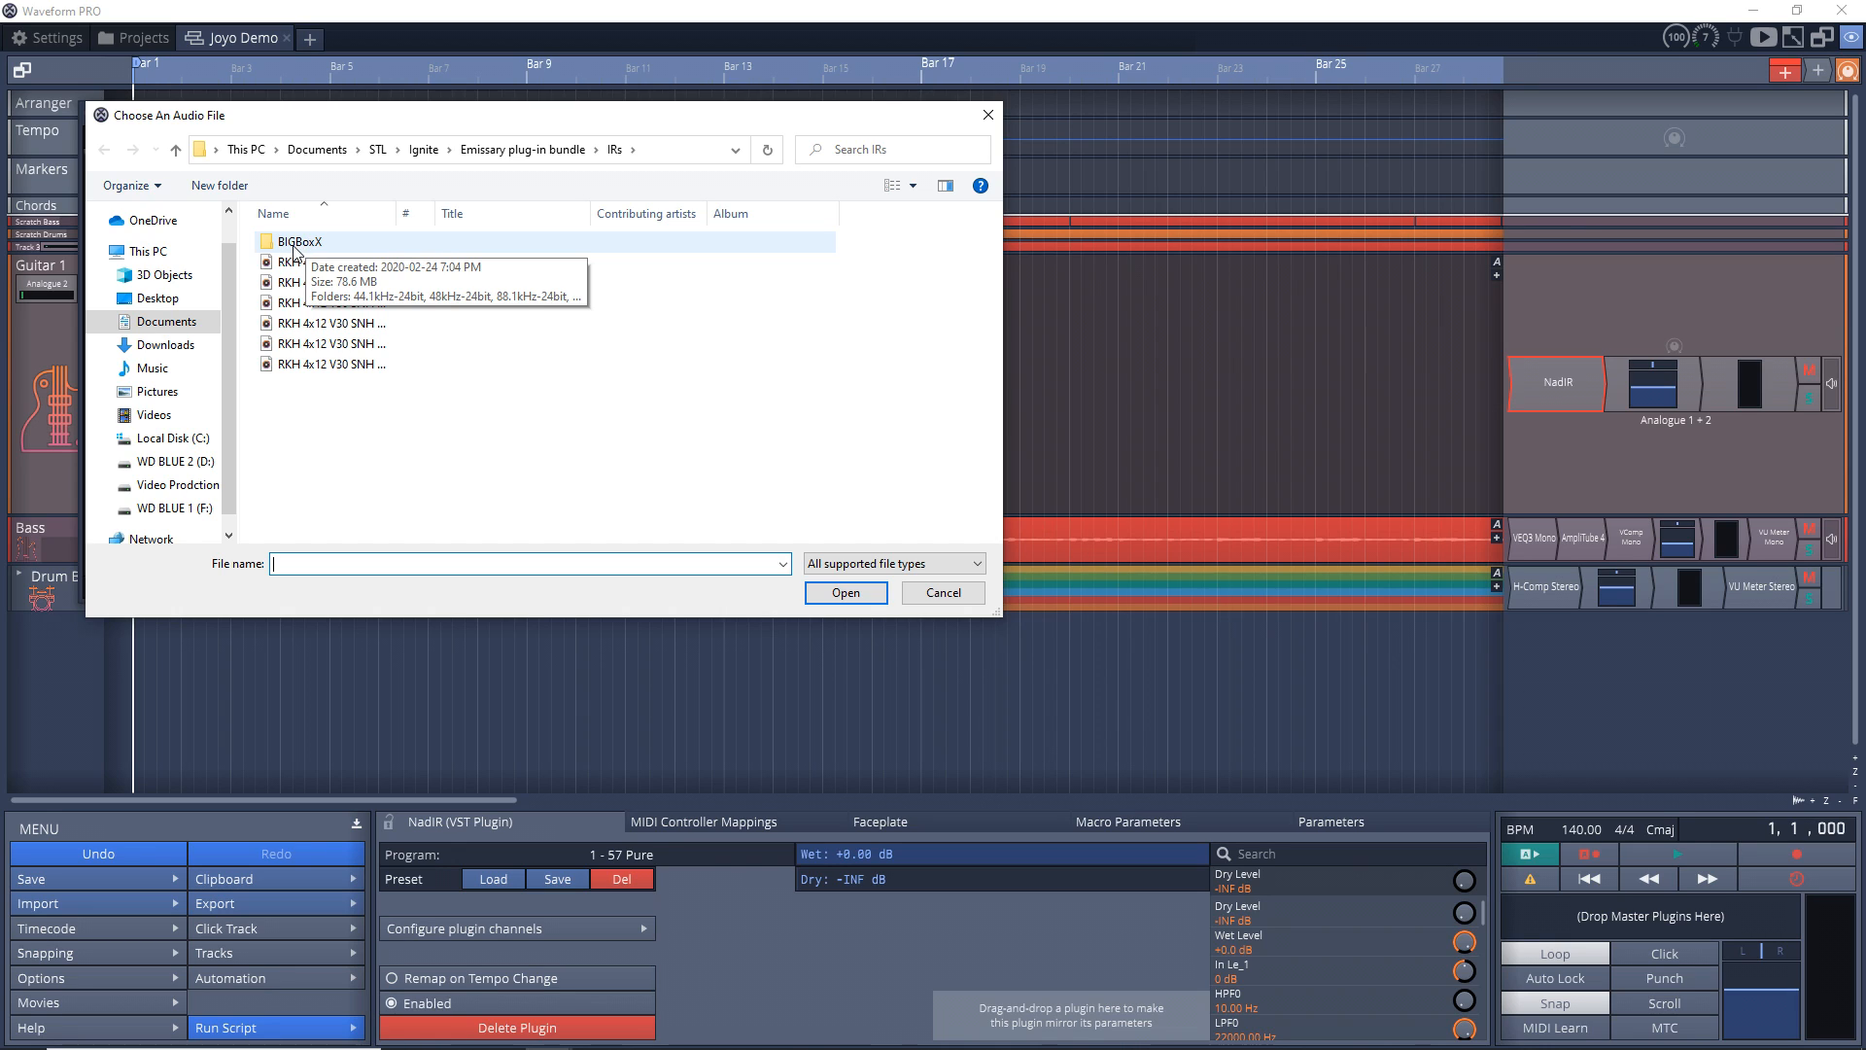
double_click(298, 247)
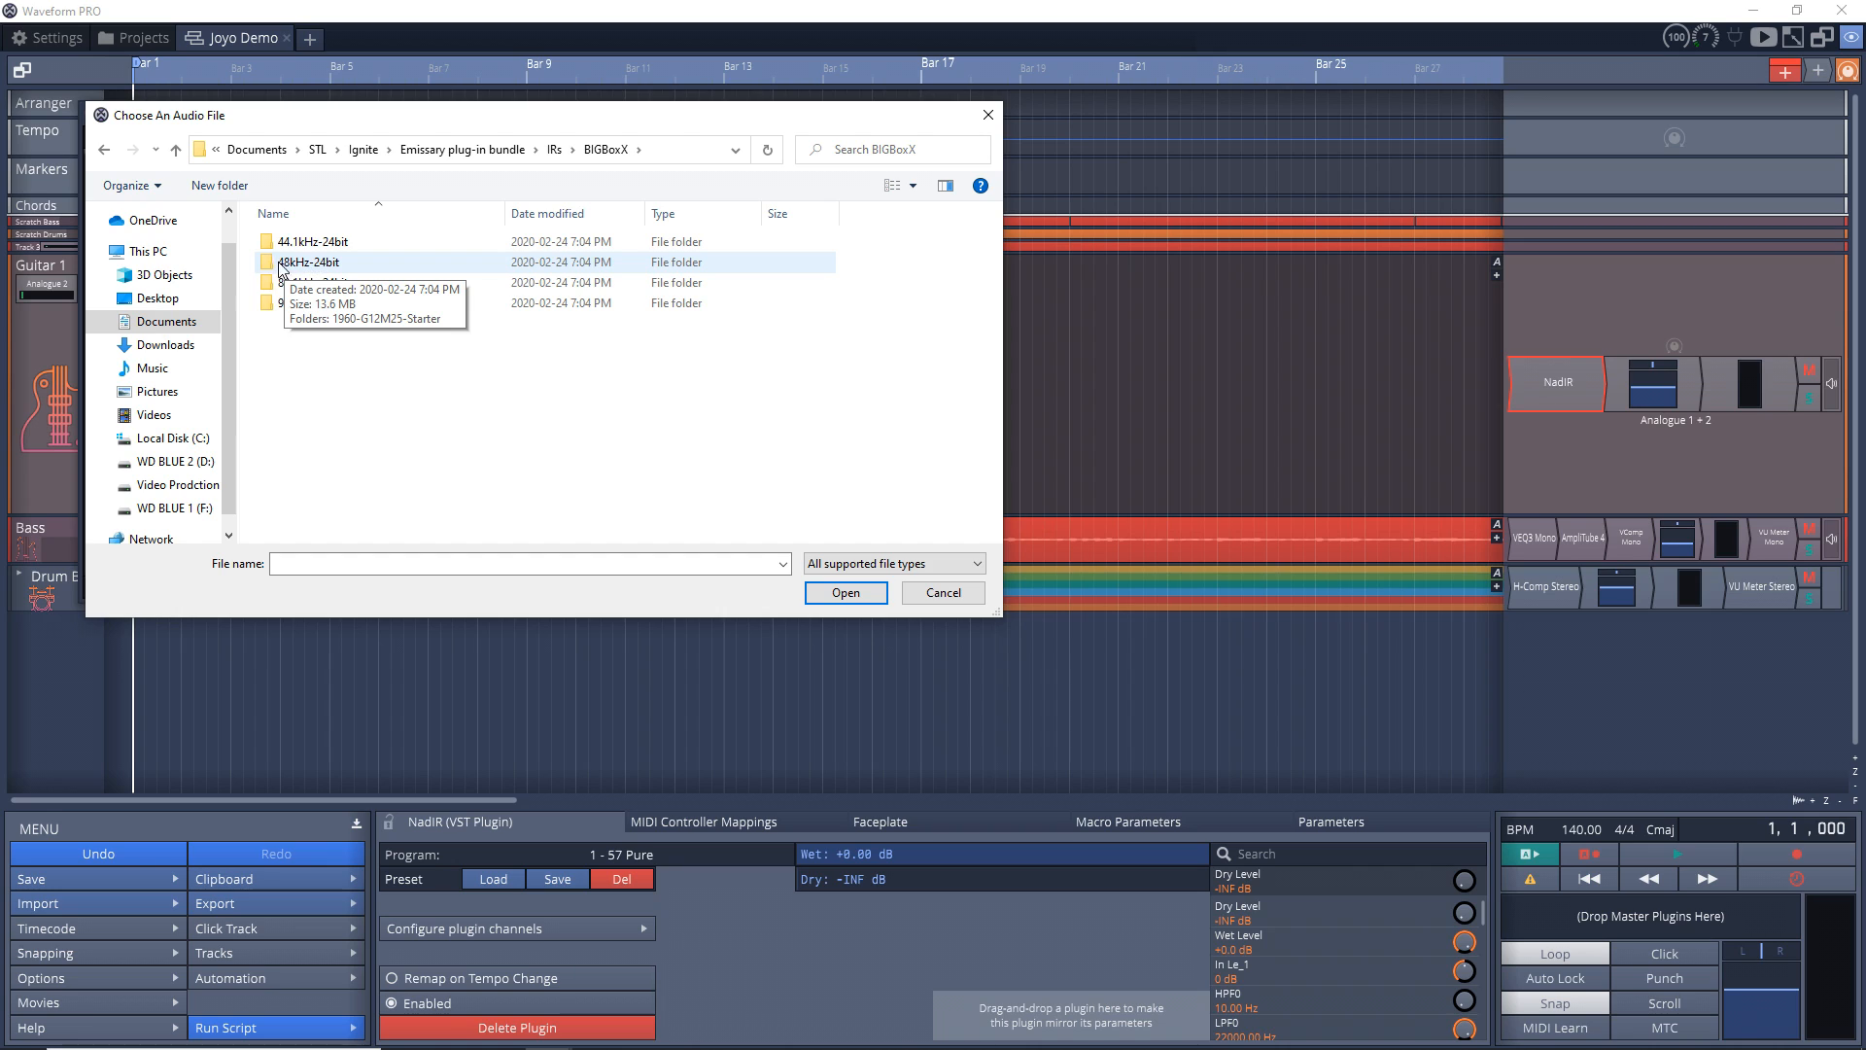
double_click(316, 264)
double_click(311, 245)
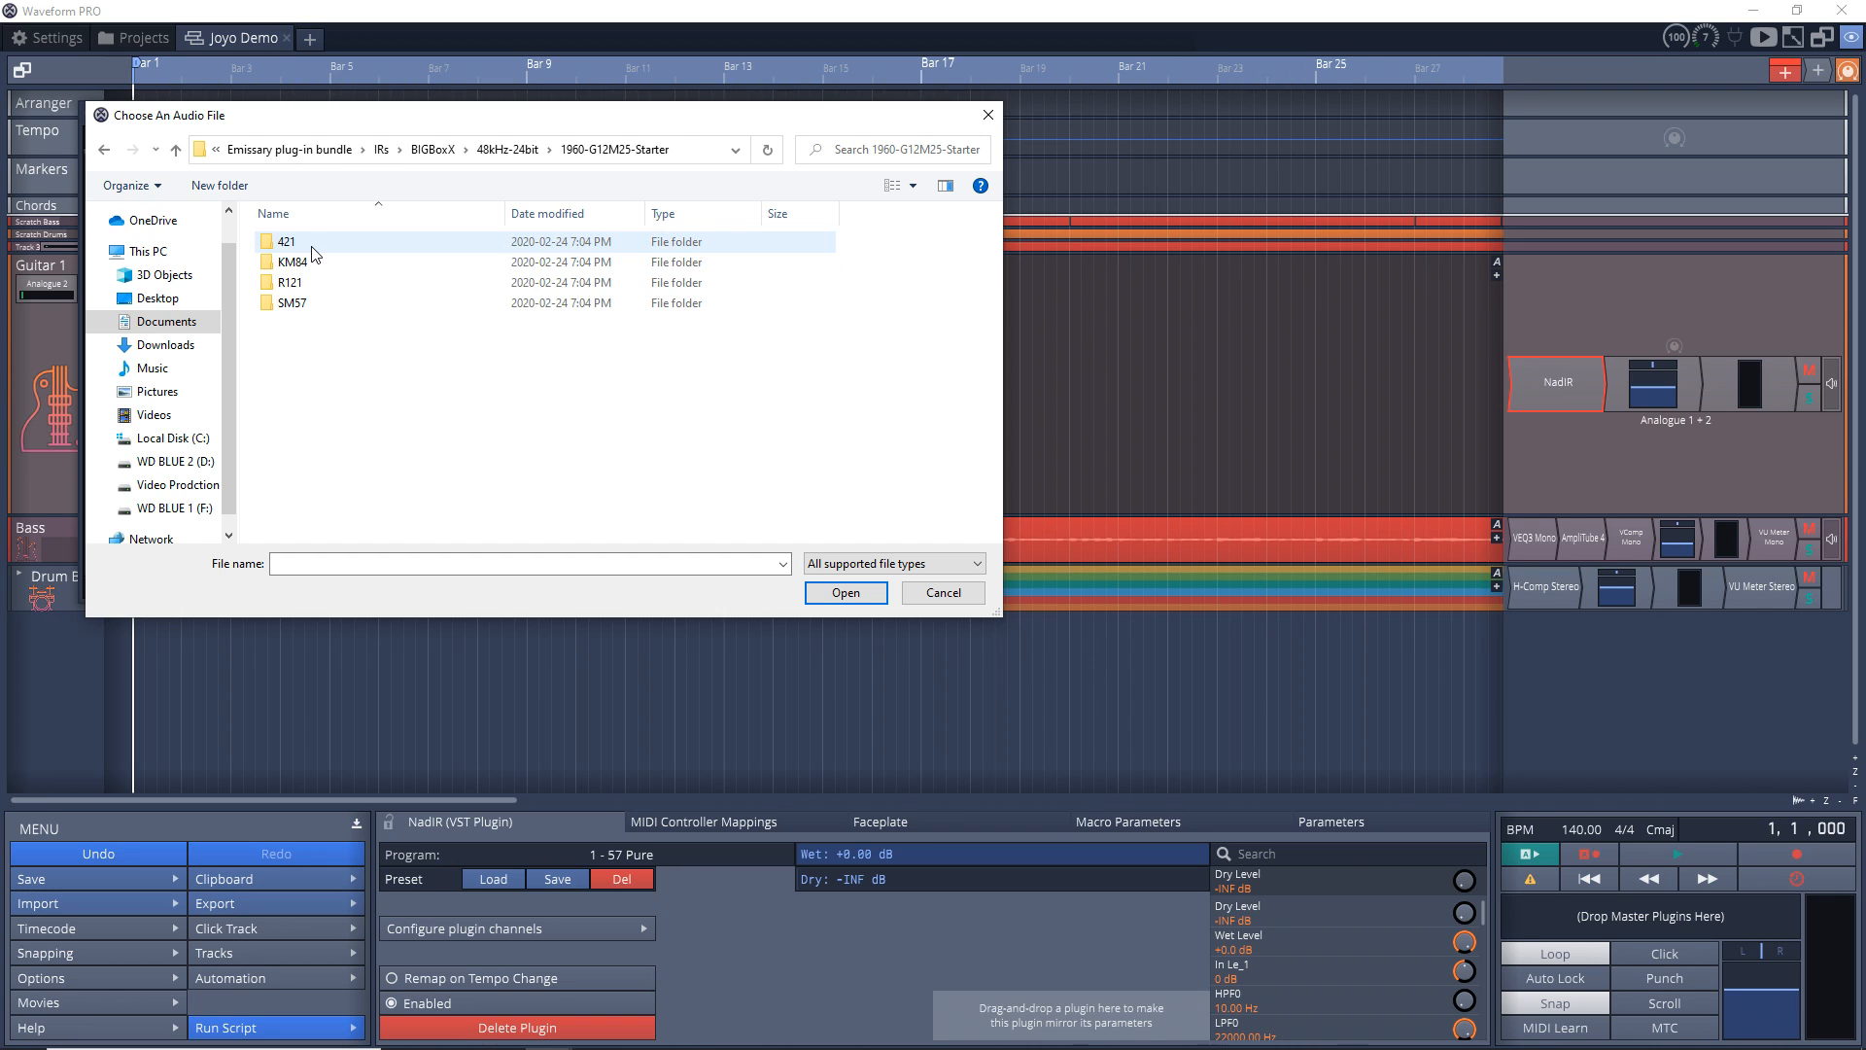
double_click(295, 304)
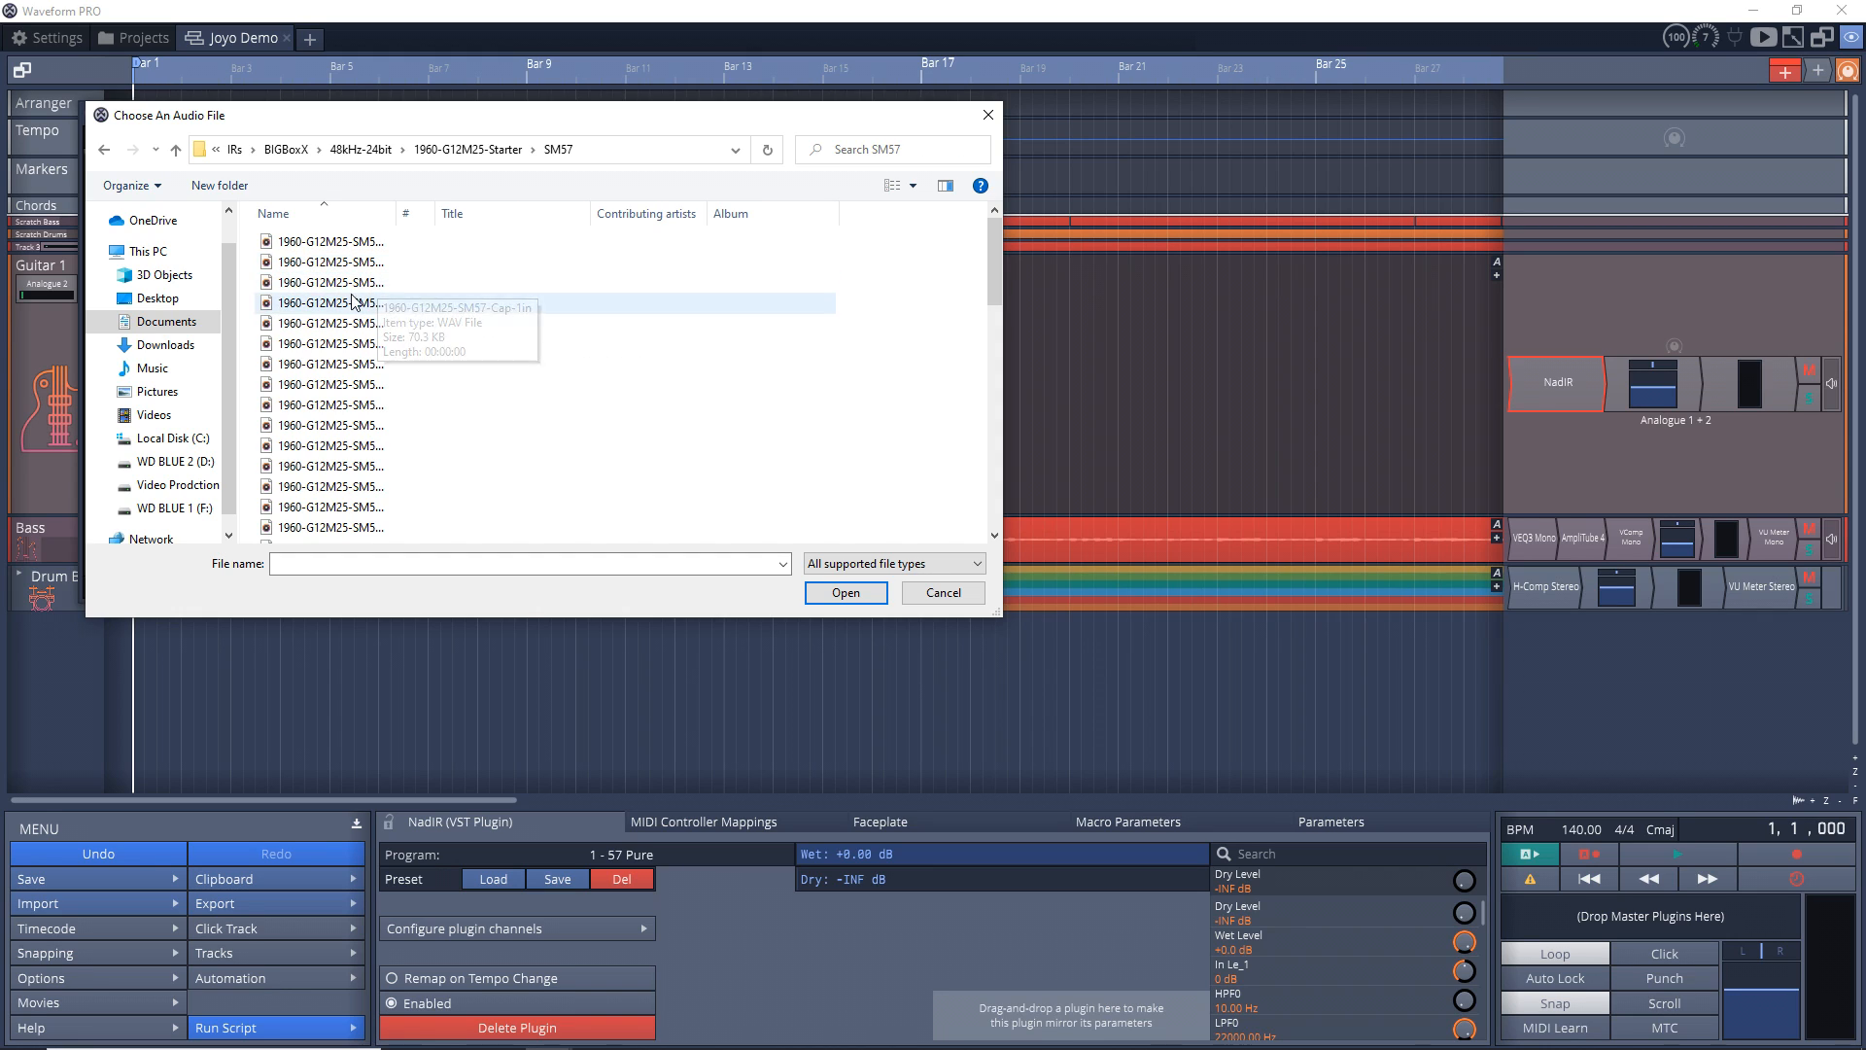
double_click(336, 361)
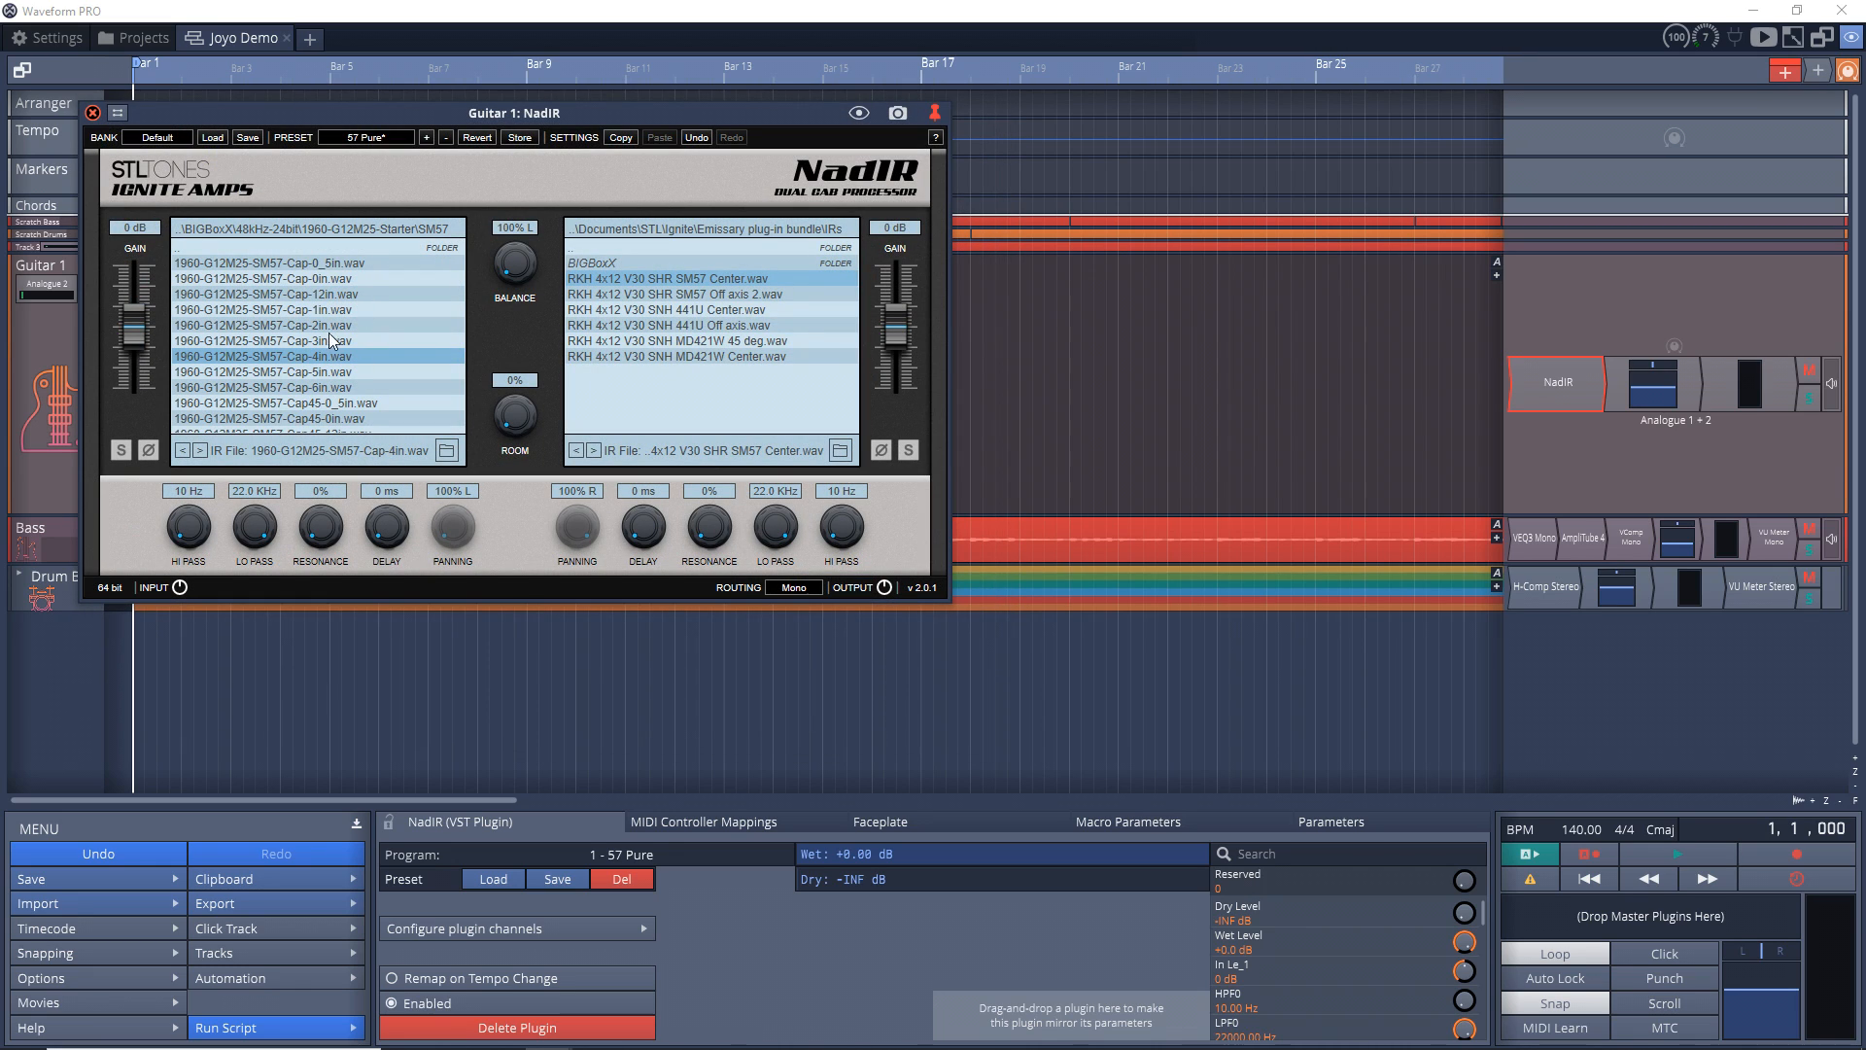
Try several SM57 impulse responses in NadIR's first slot, ending on 1960-G12M25-SM57-Cap45-0in.wav
left_click(319, 282)
left_click(315, 310)
left_click(317, 355)
left_click(336, 418)
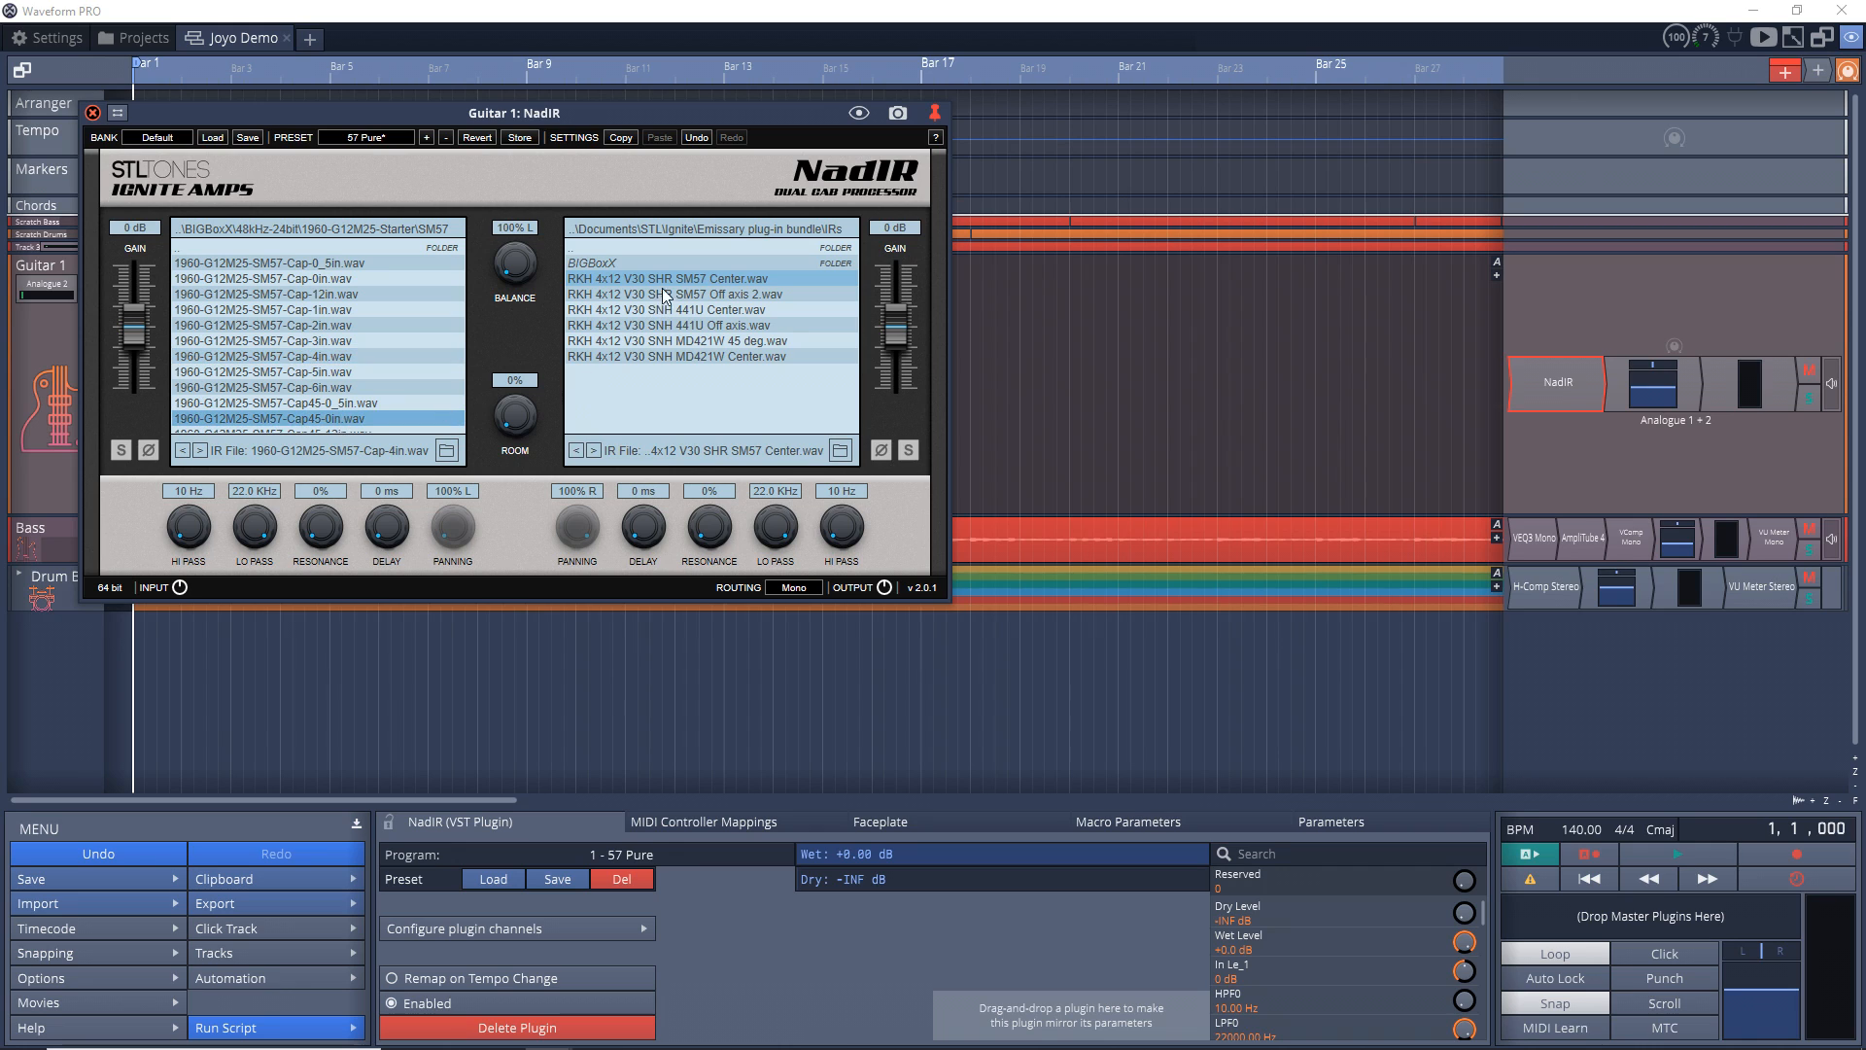
Load 1960-G12M25-SM57-Cap-1in.wav from BIGBoxX's 48kHz-24bit starter SM57 folder into NadIR's second impulse response slot
left_click(840, 450)
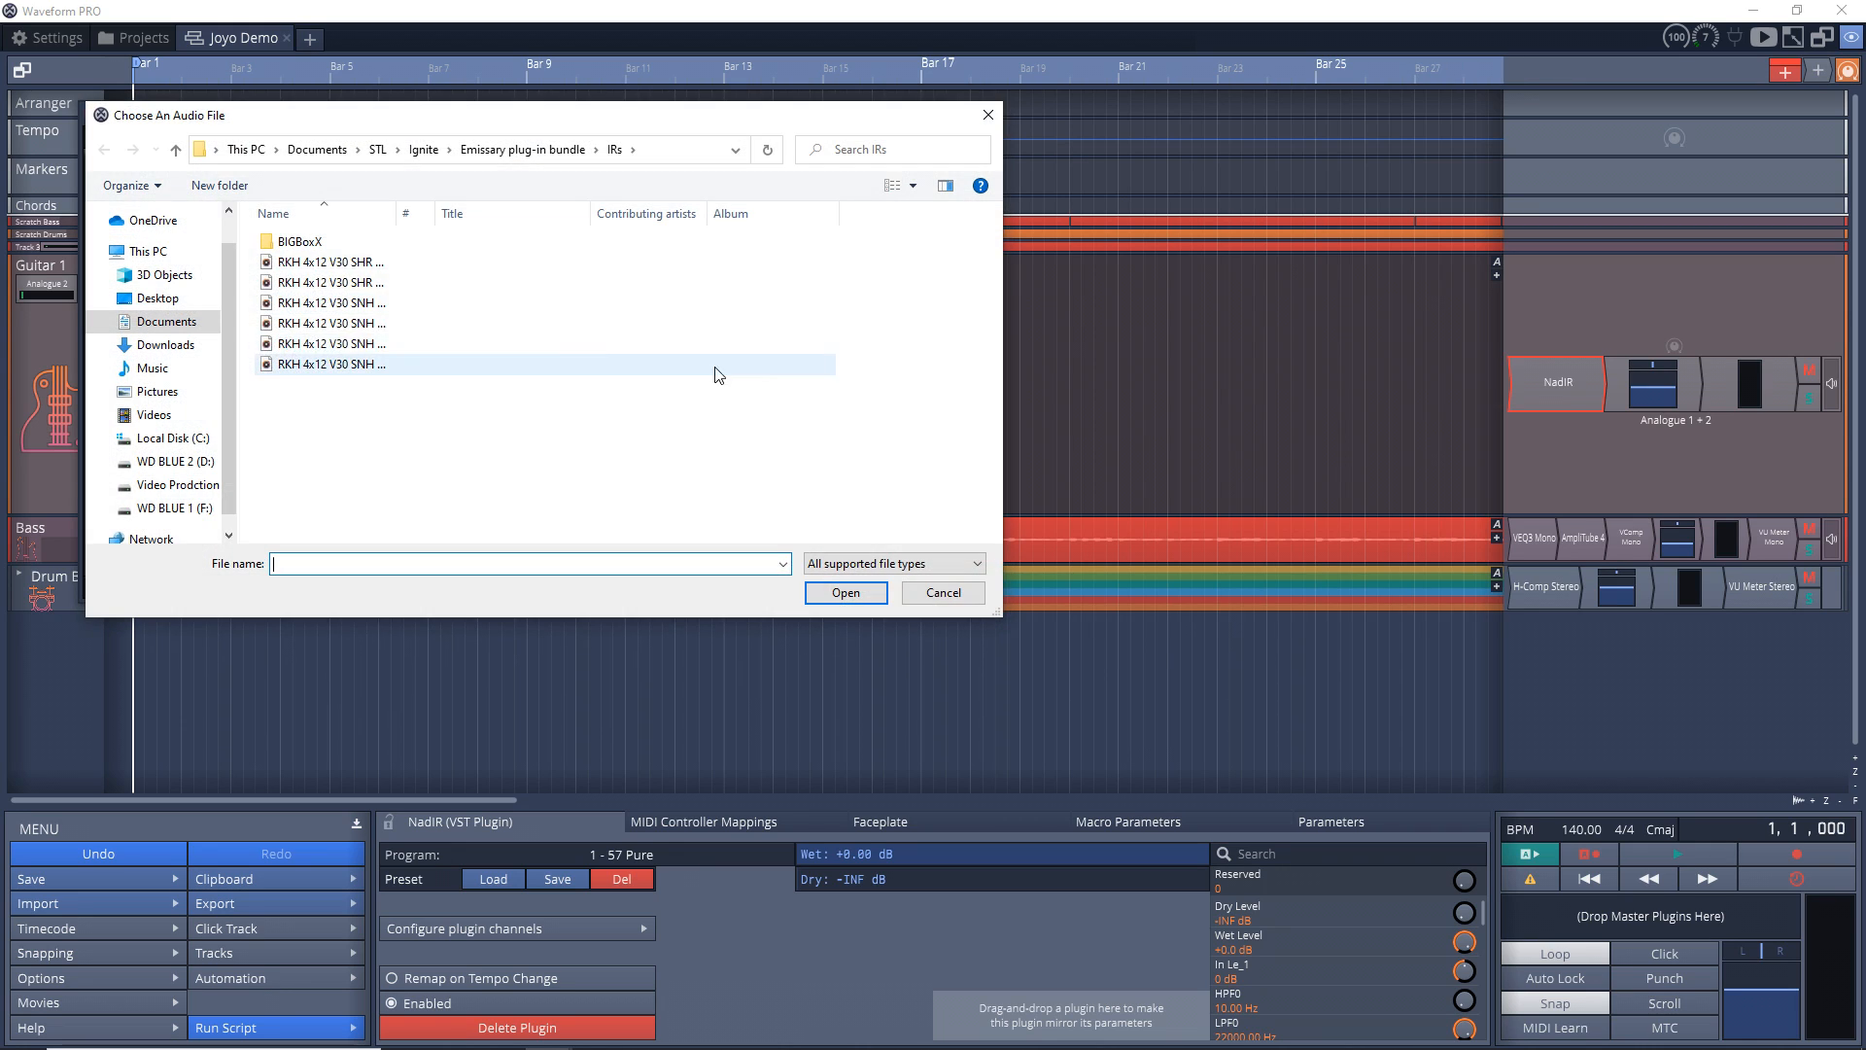
double_click(299, 242)
left_click(327, 263)
double_click(328, 263)
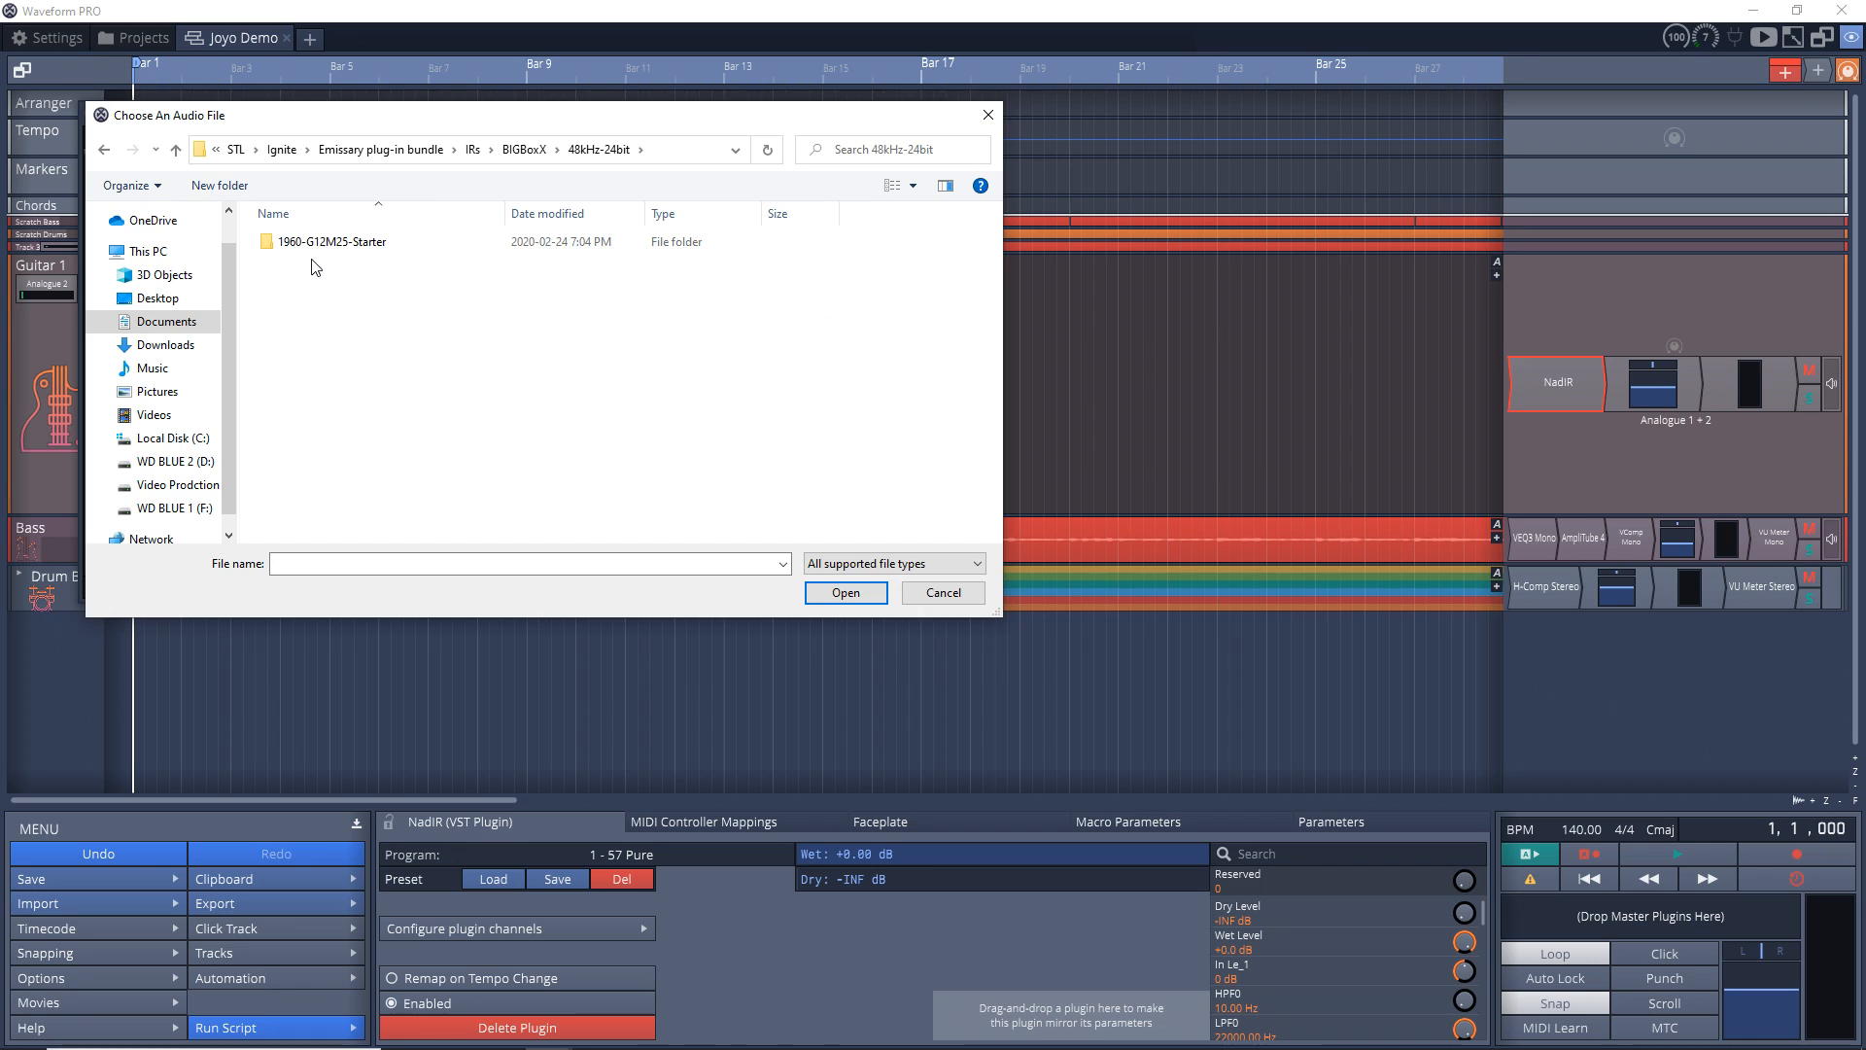
double_click(312, 243)
double_click(305, 304)
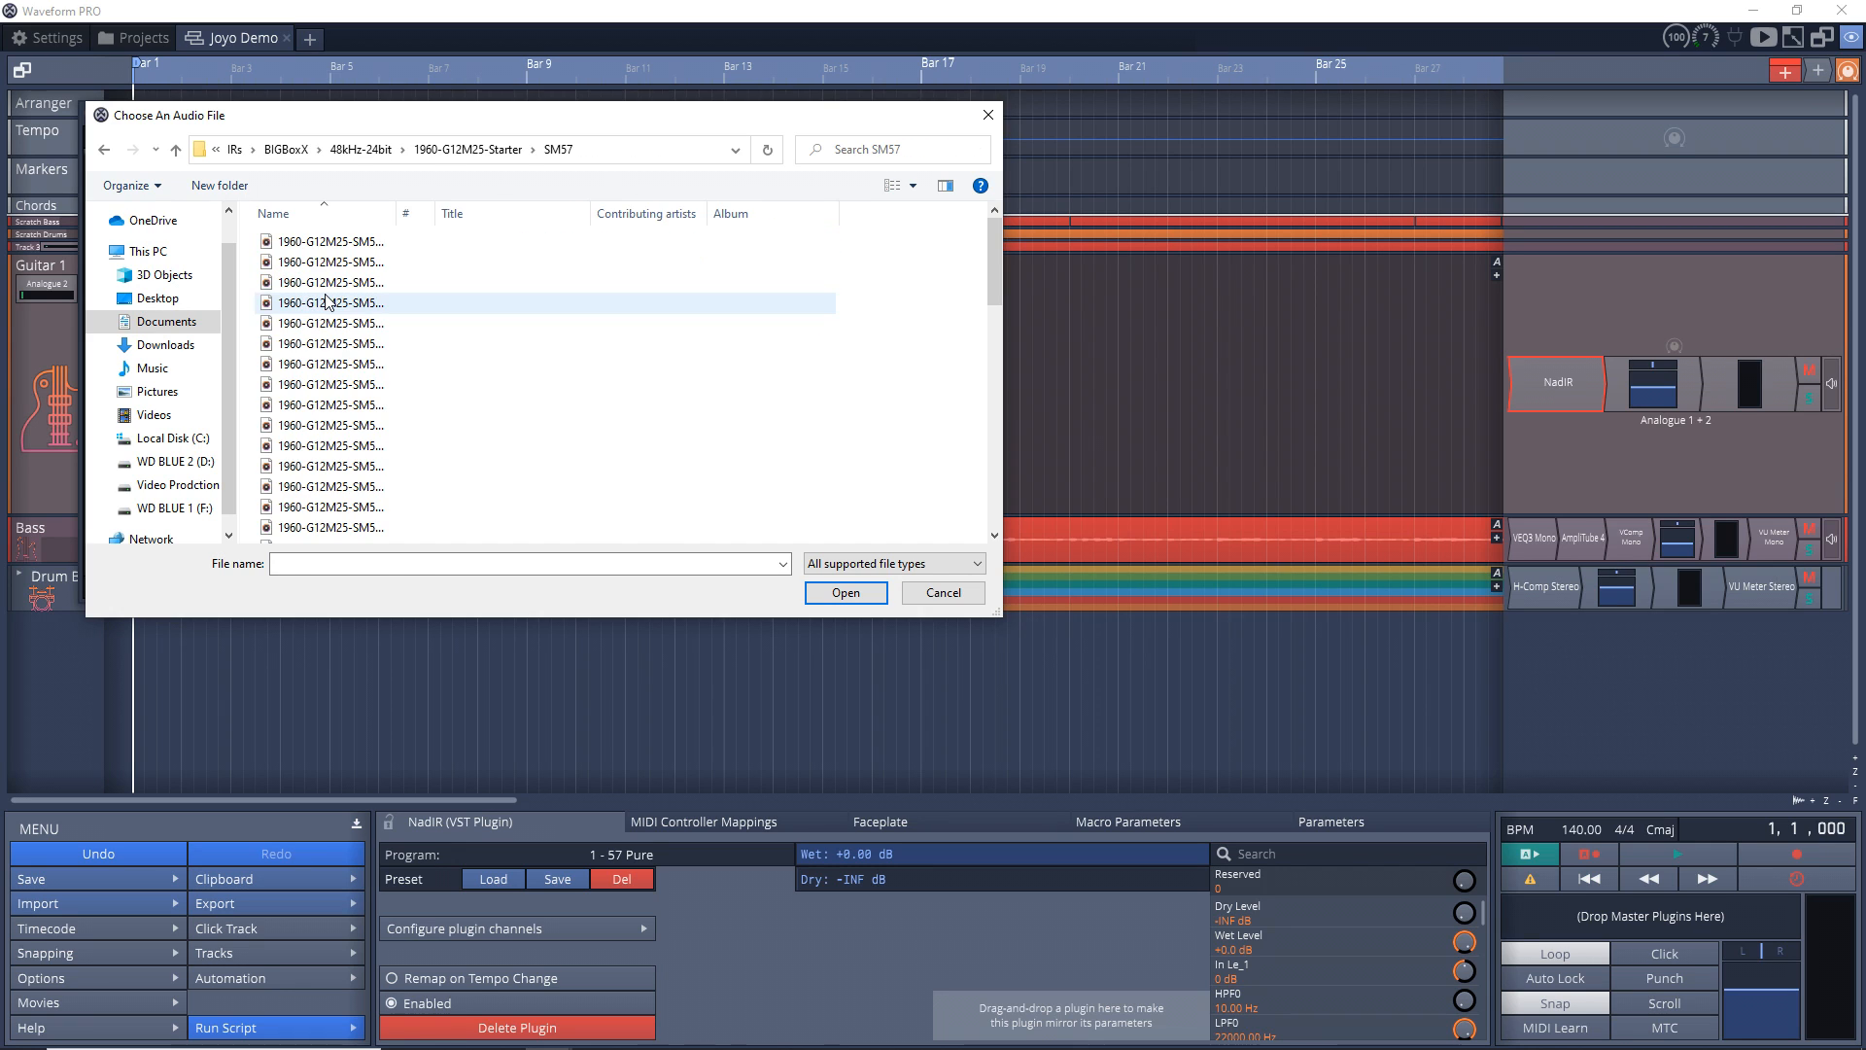
double_click(311, 304)
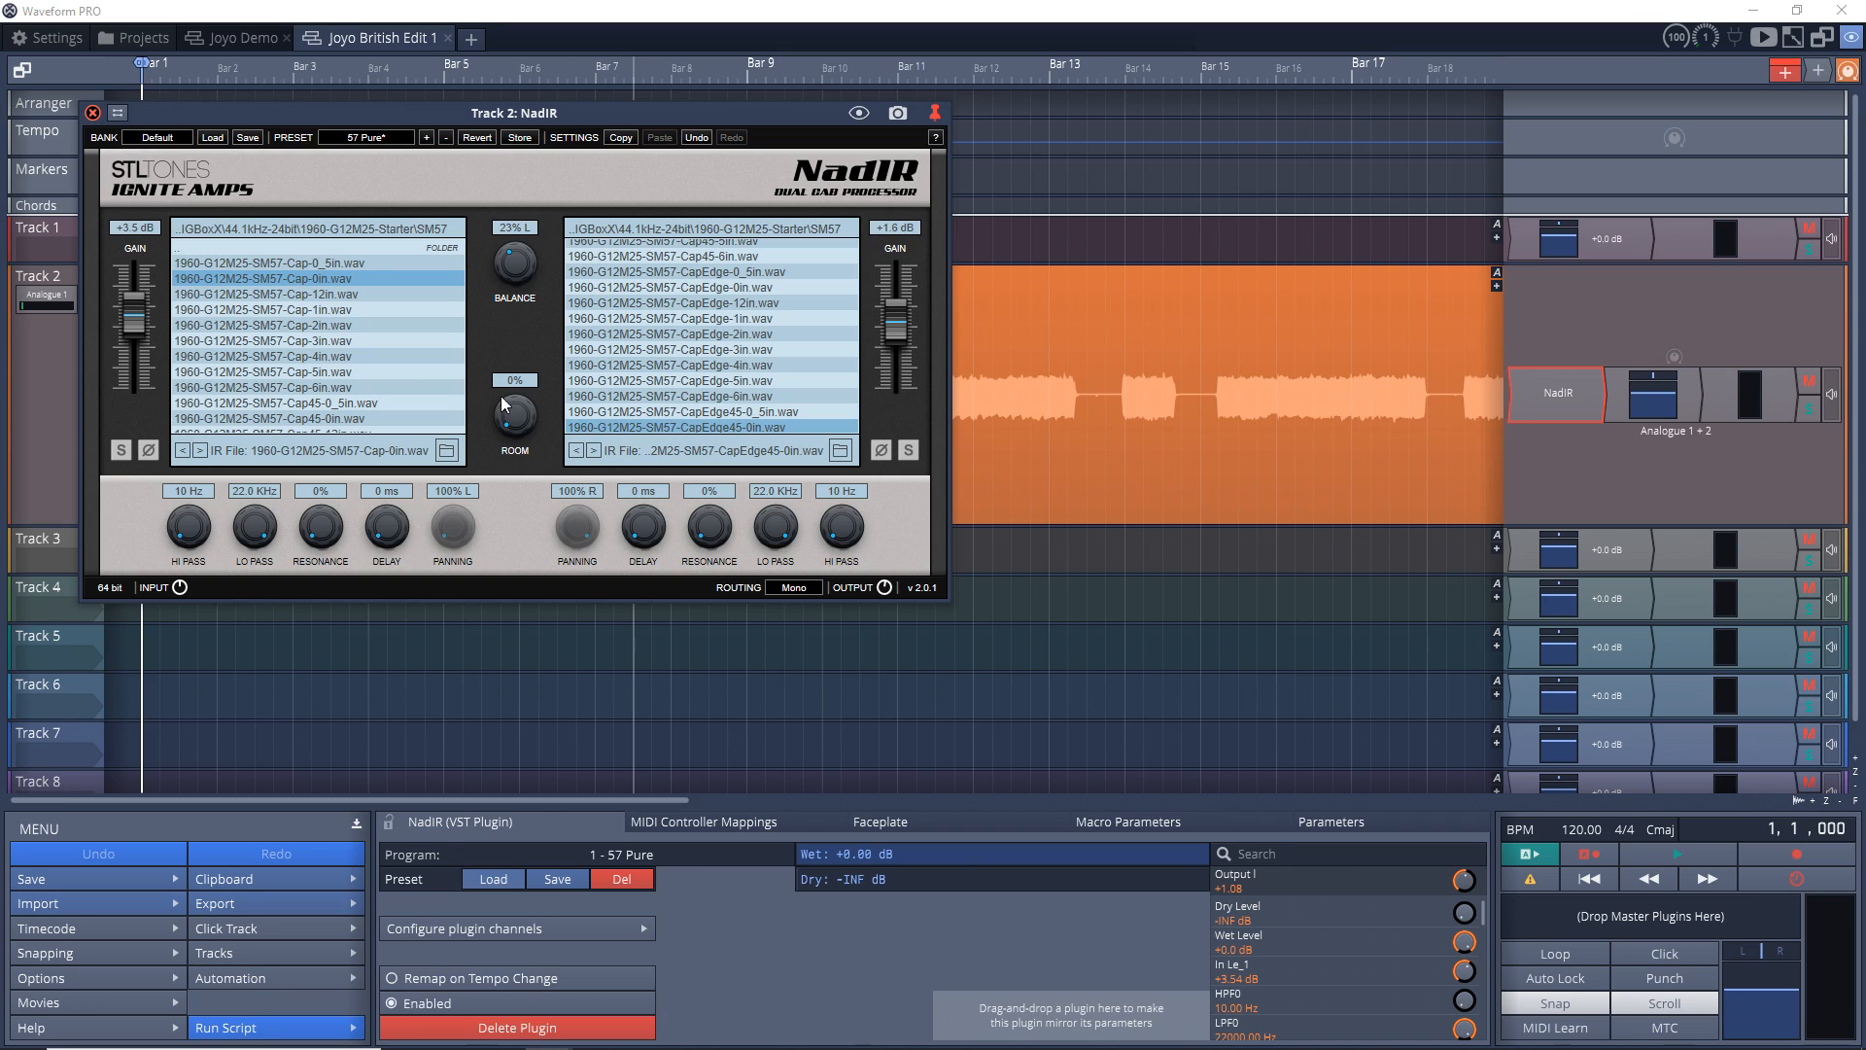
Close Track 2's NadIR window in Joyo British Edit 1 and play the recording from the start
left_click(94, 114)
key("space")
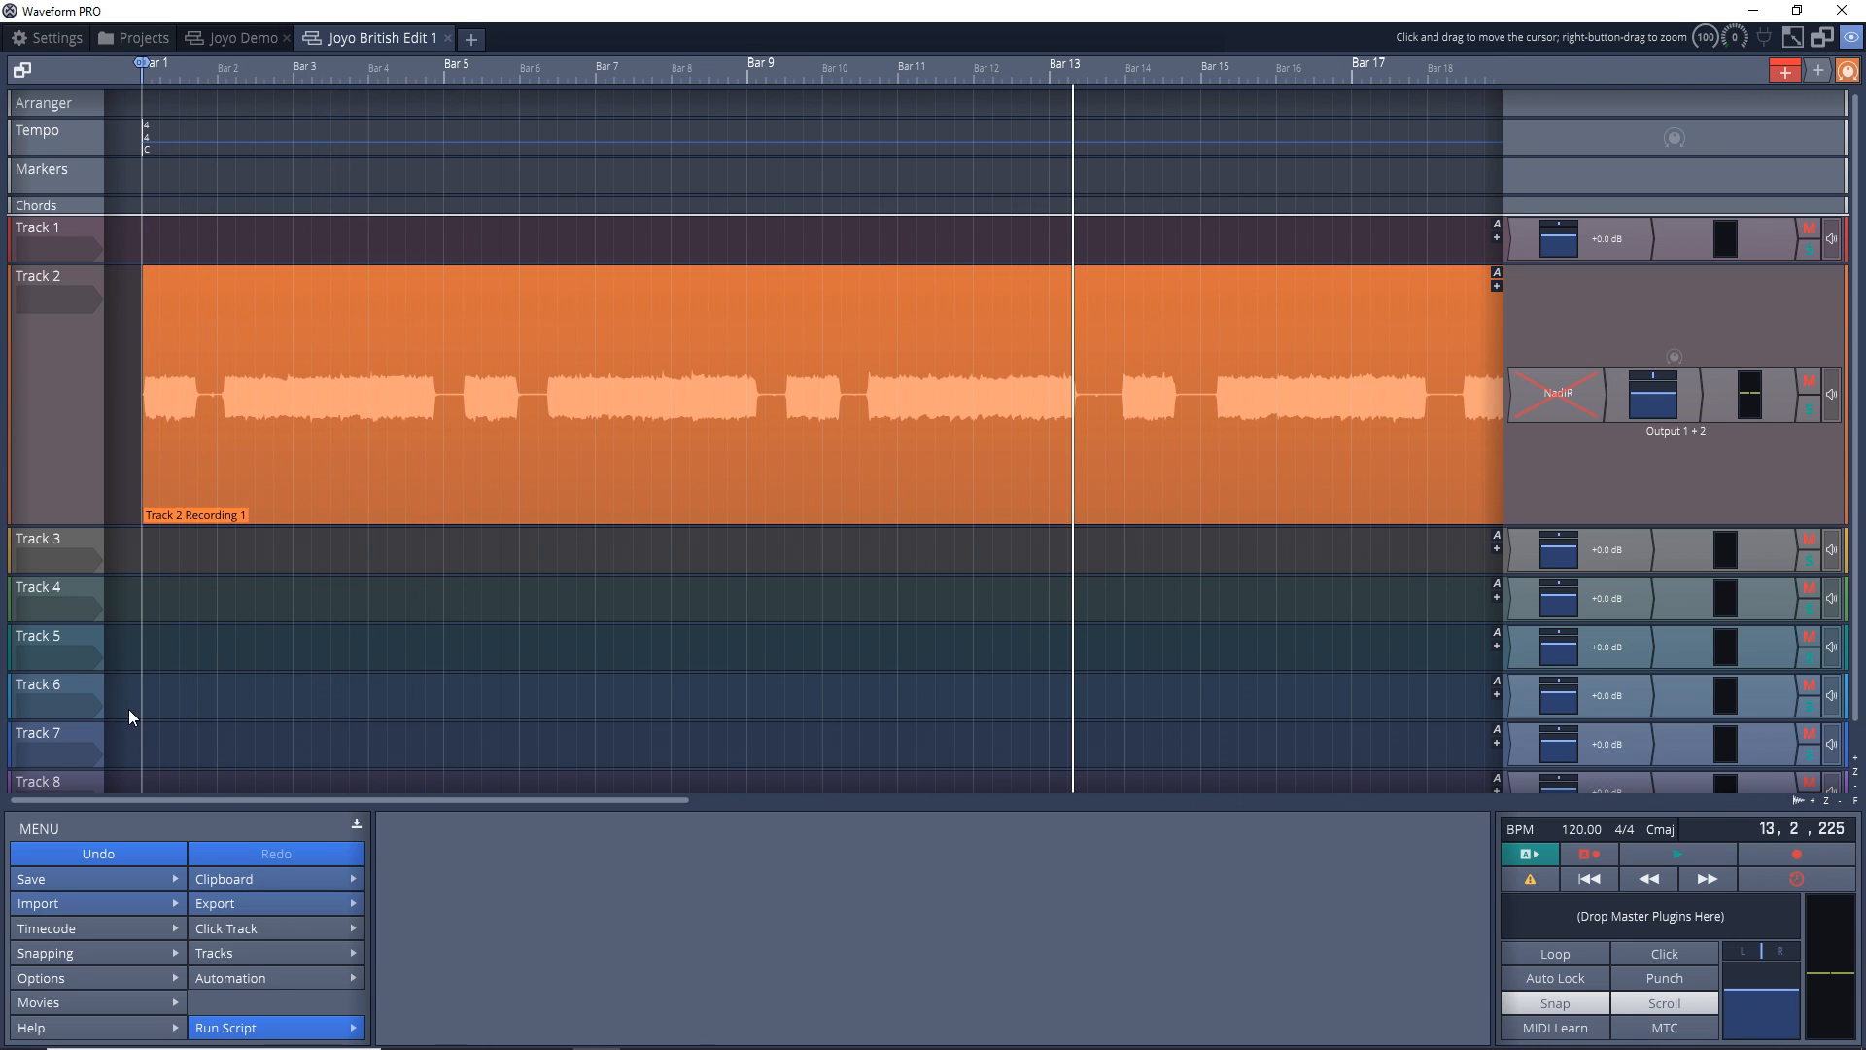
key("Home")
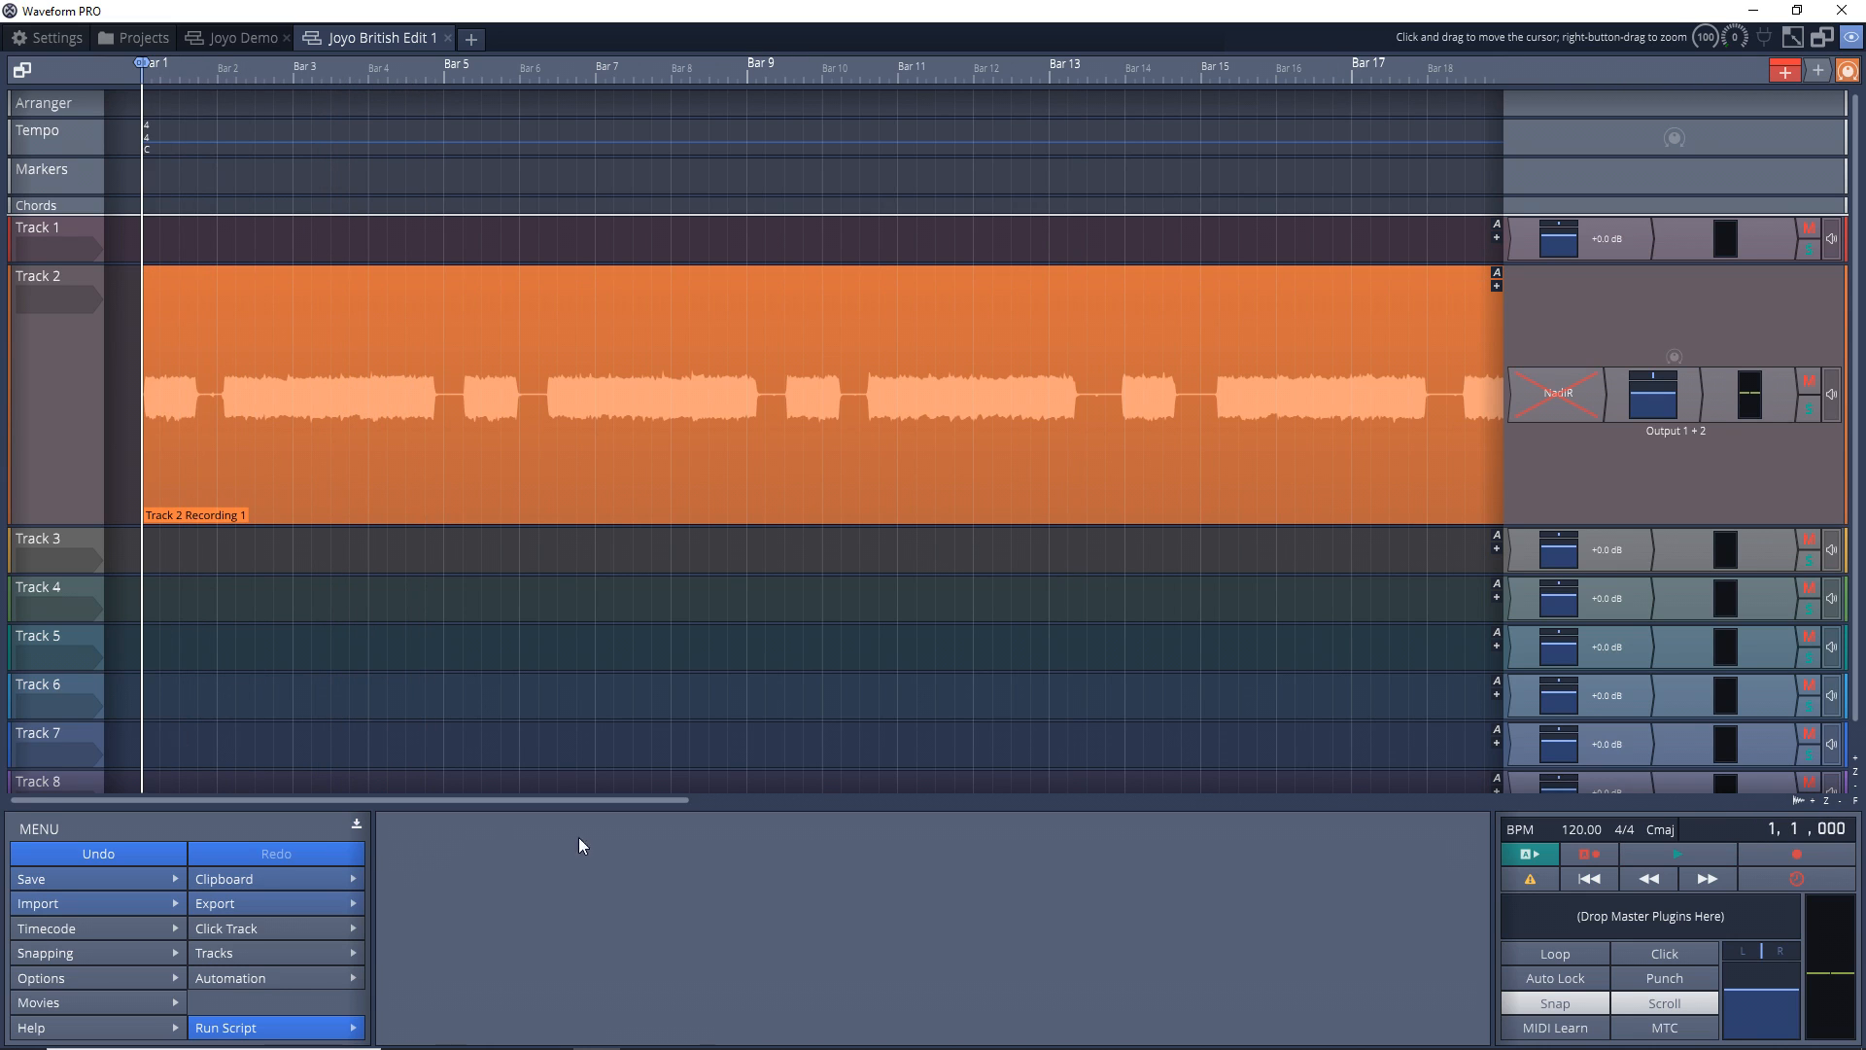
key("space")
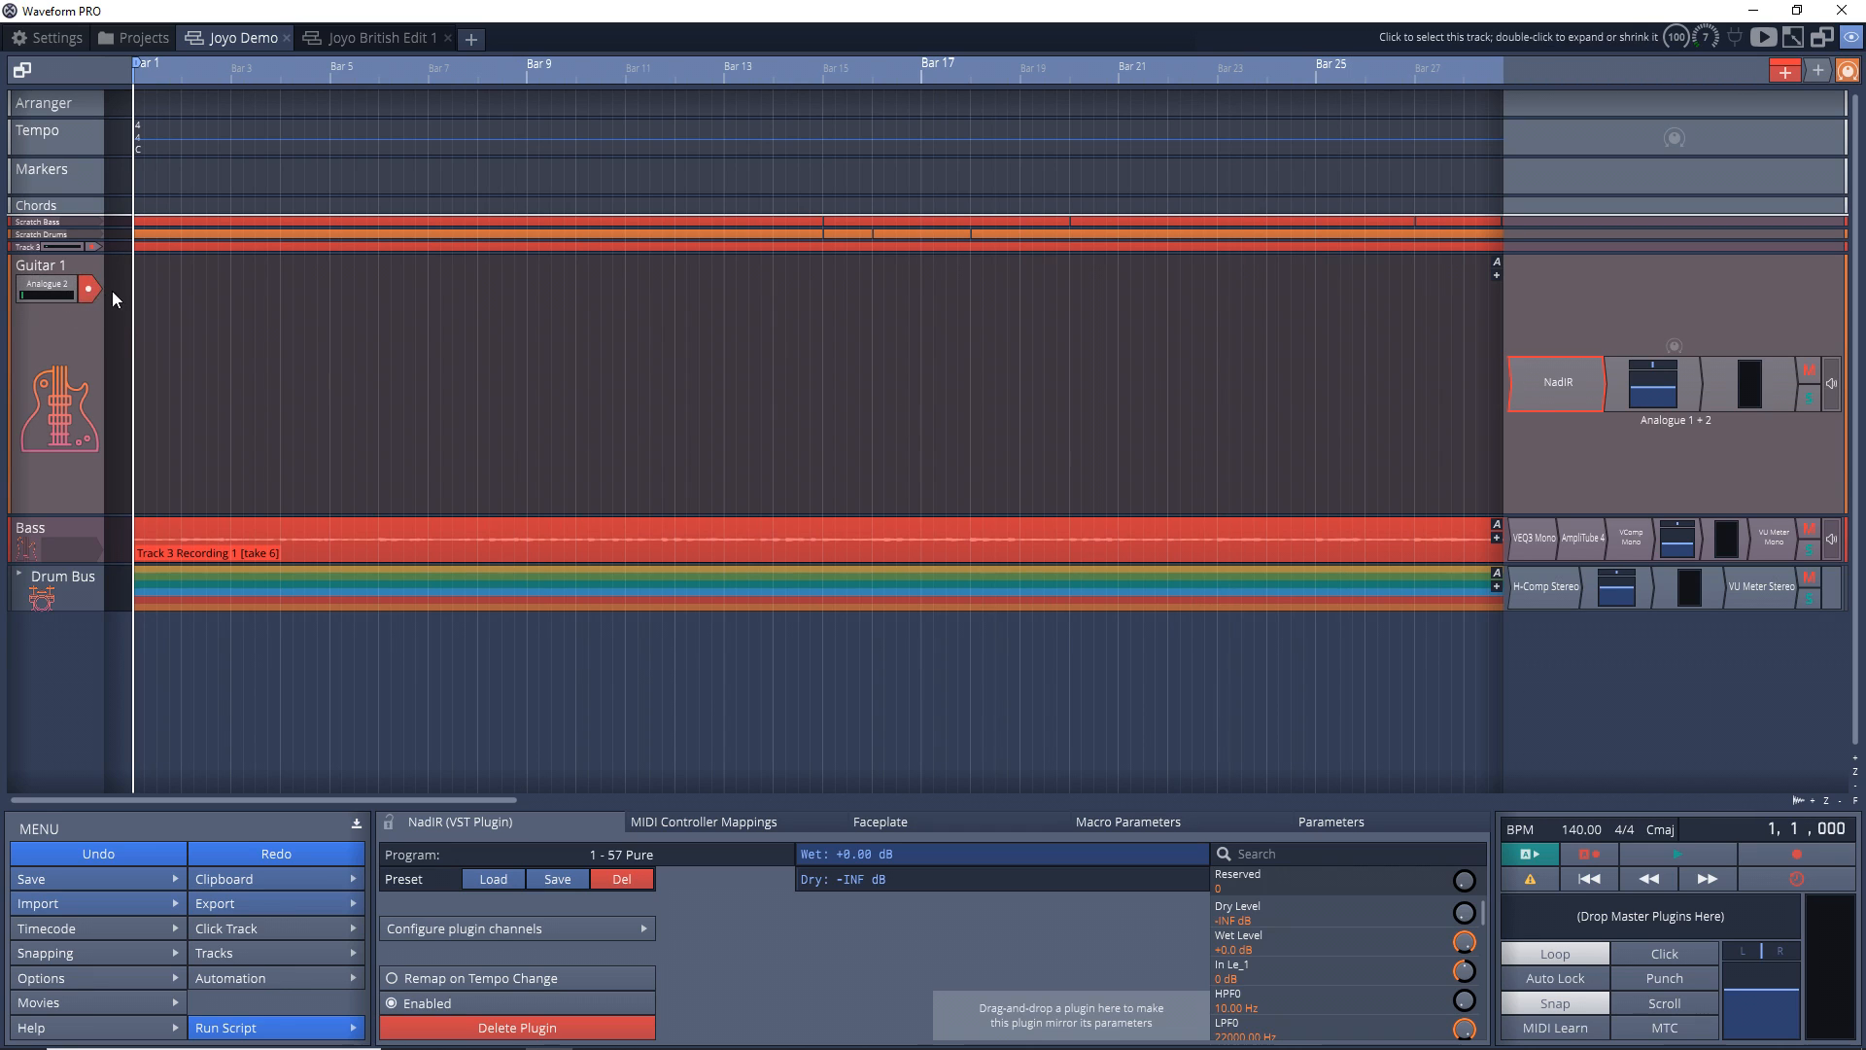
Record a guitar take on the armed Guitar 1 track in Joyo Demo and play it back through NadIR
left_click(1794, 855)
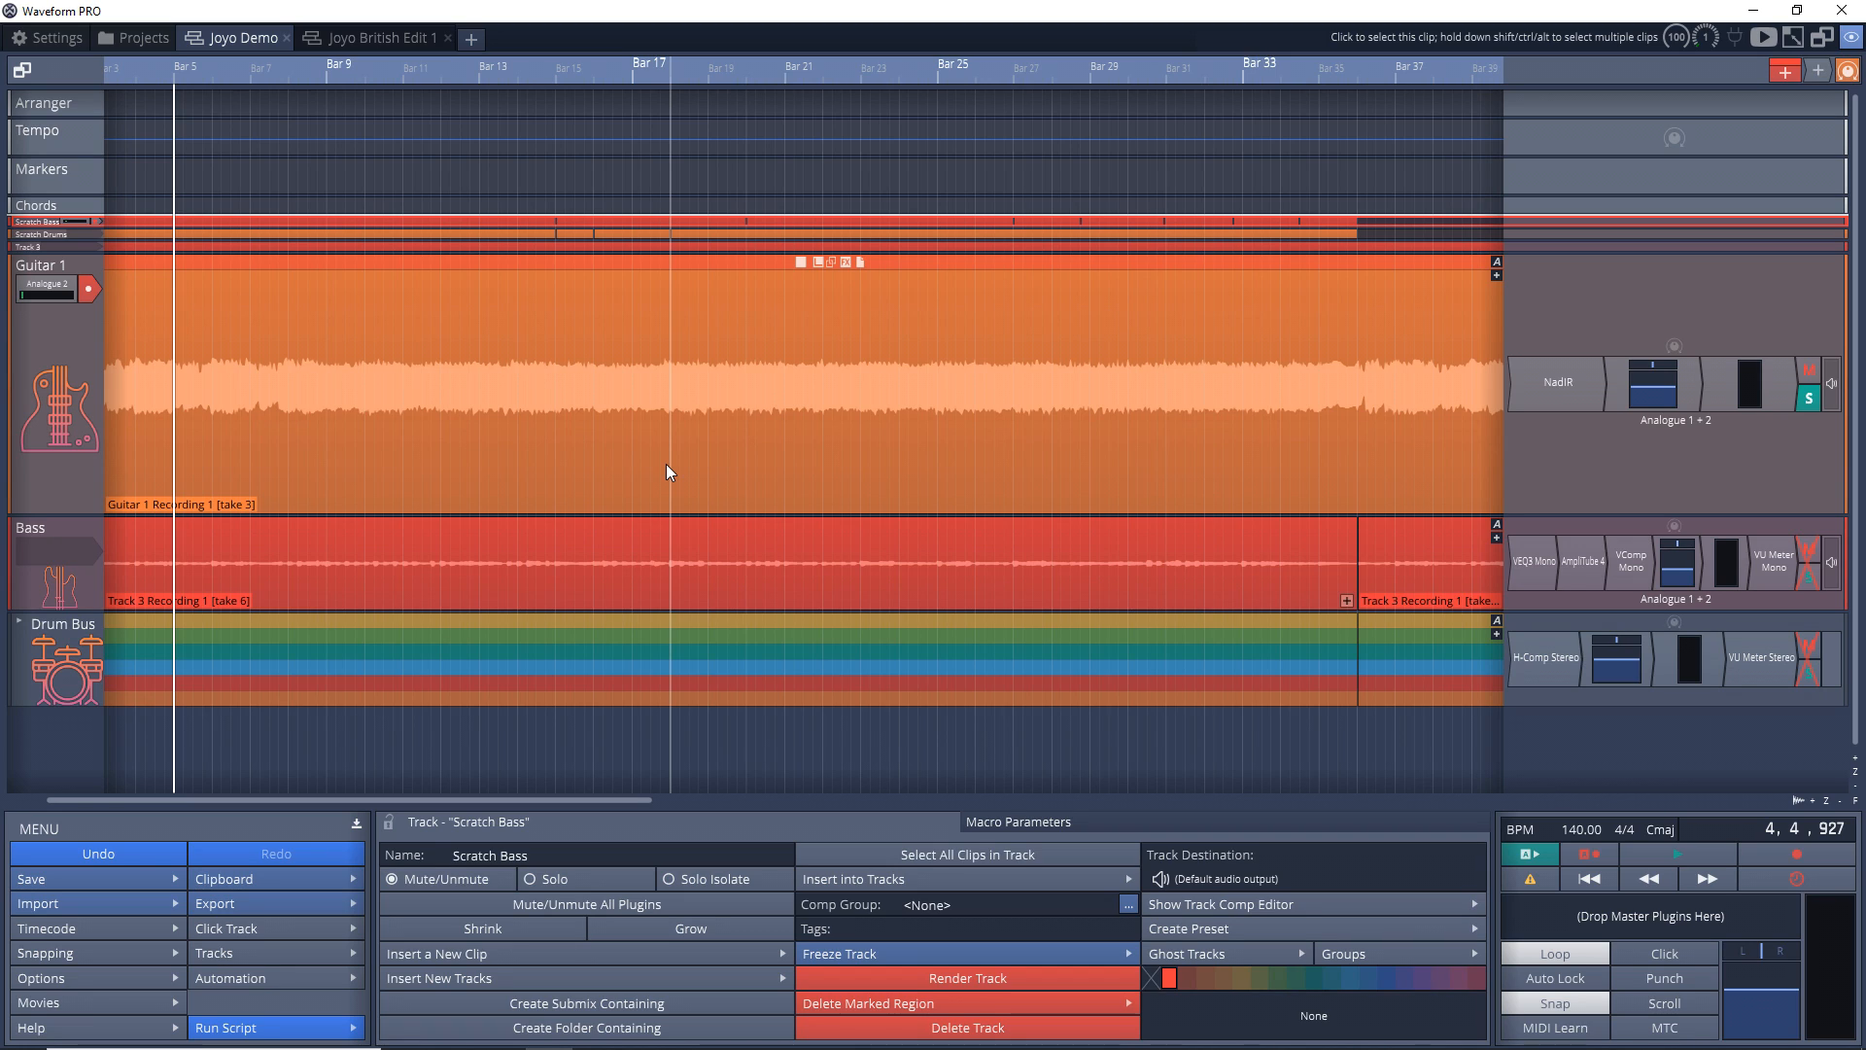
key("space")
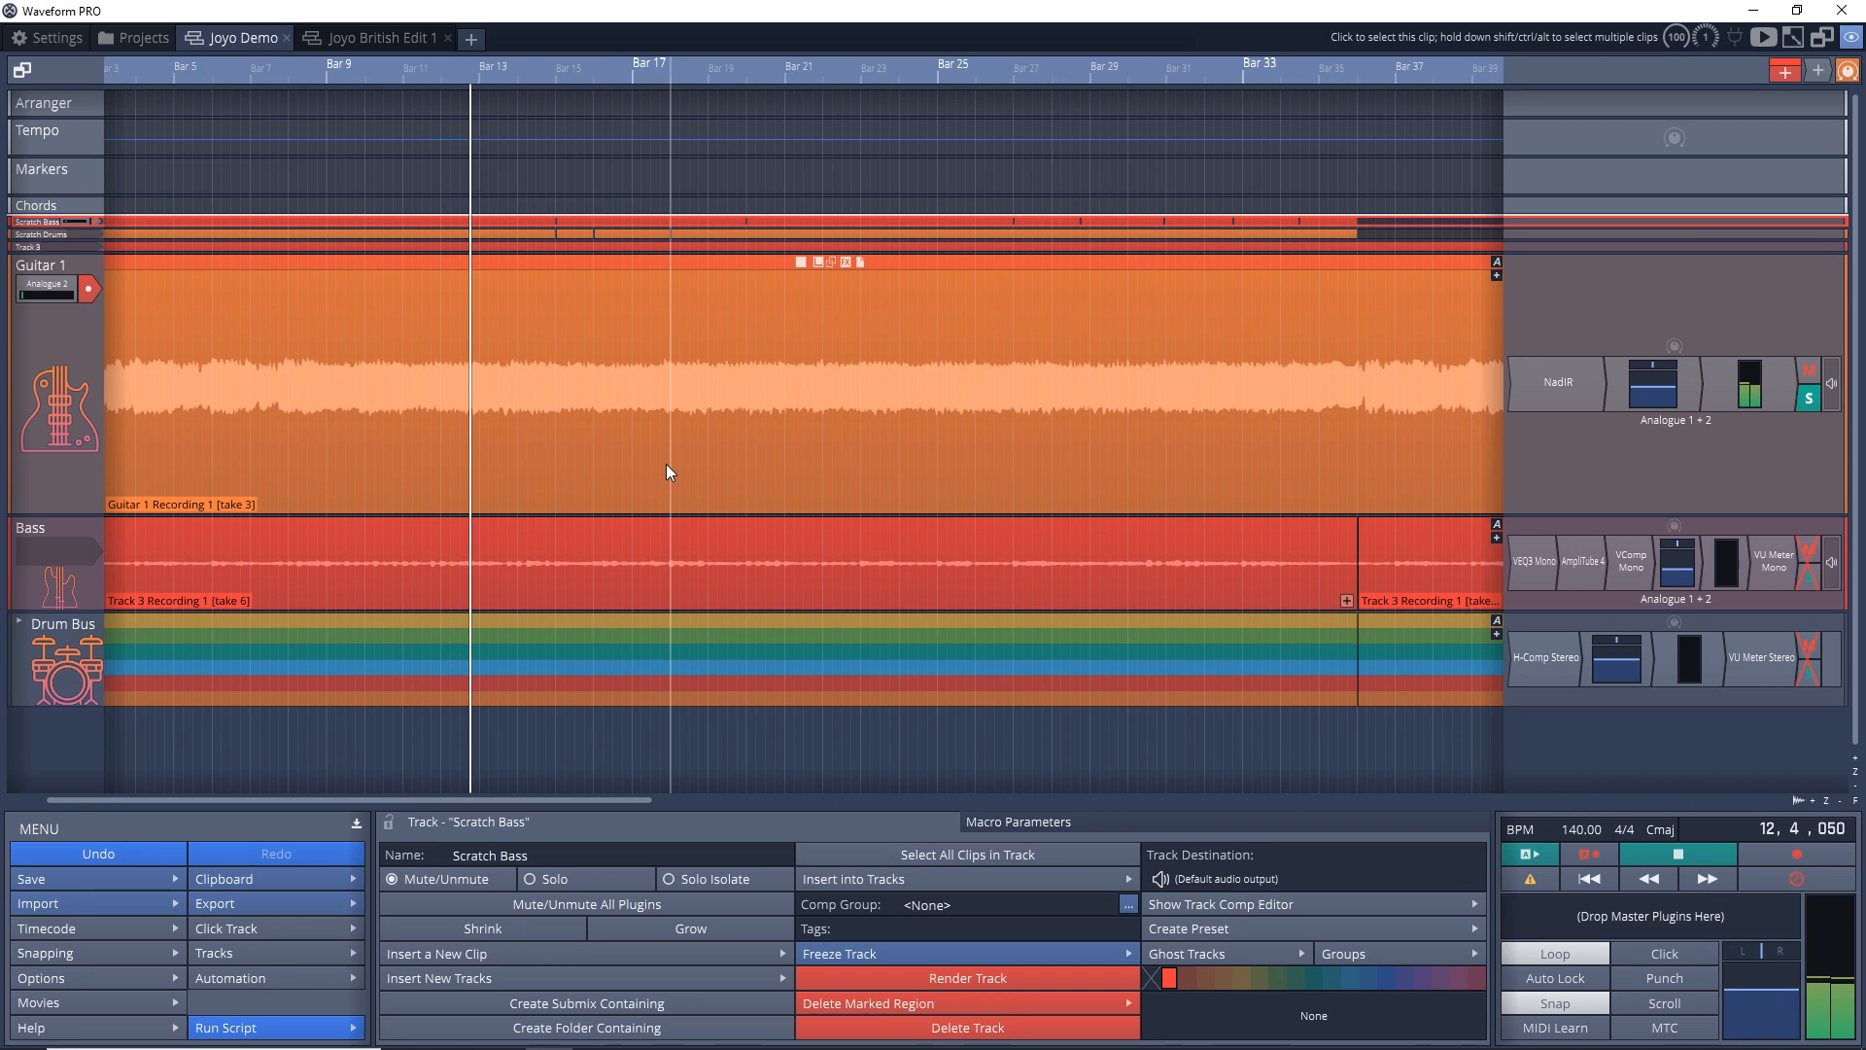
key("space")
Disable the NadIR plugin on the Guitar 1 track and play the recorded take without it
right_click(1544, 398)
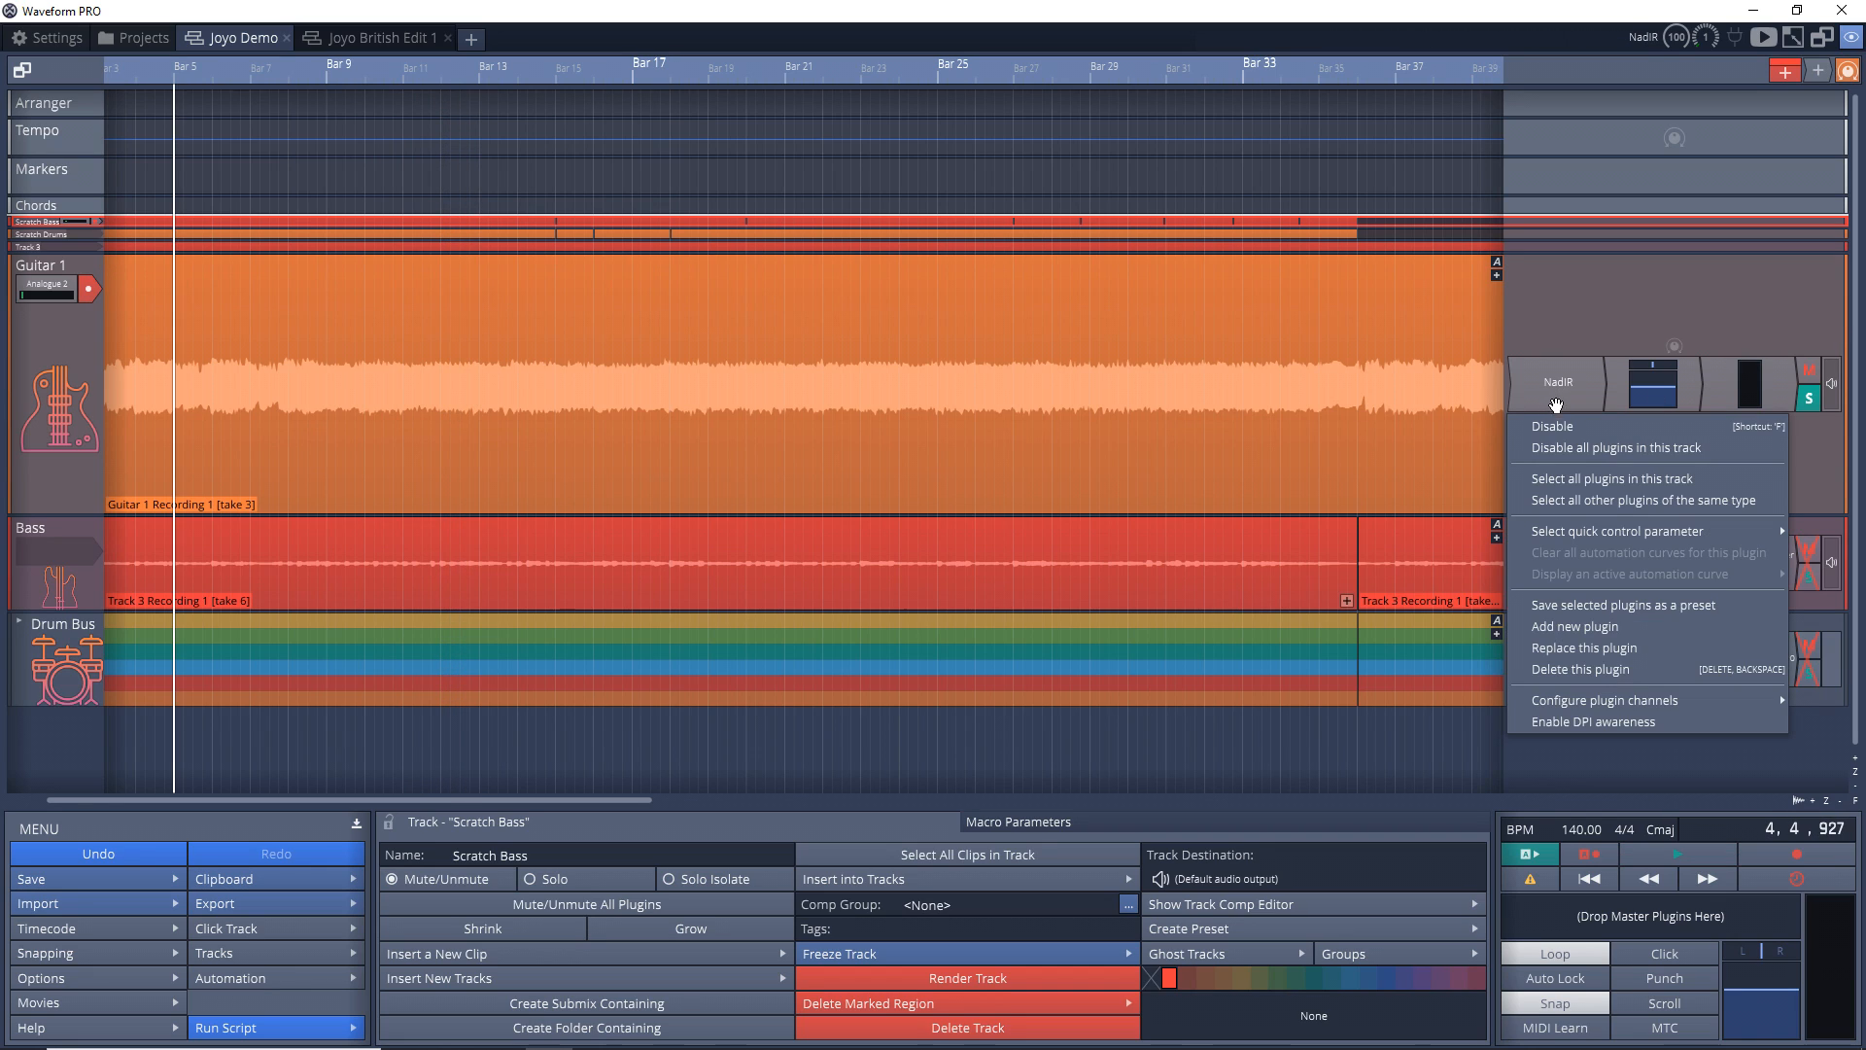
left_click(1560, 426)
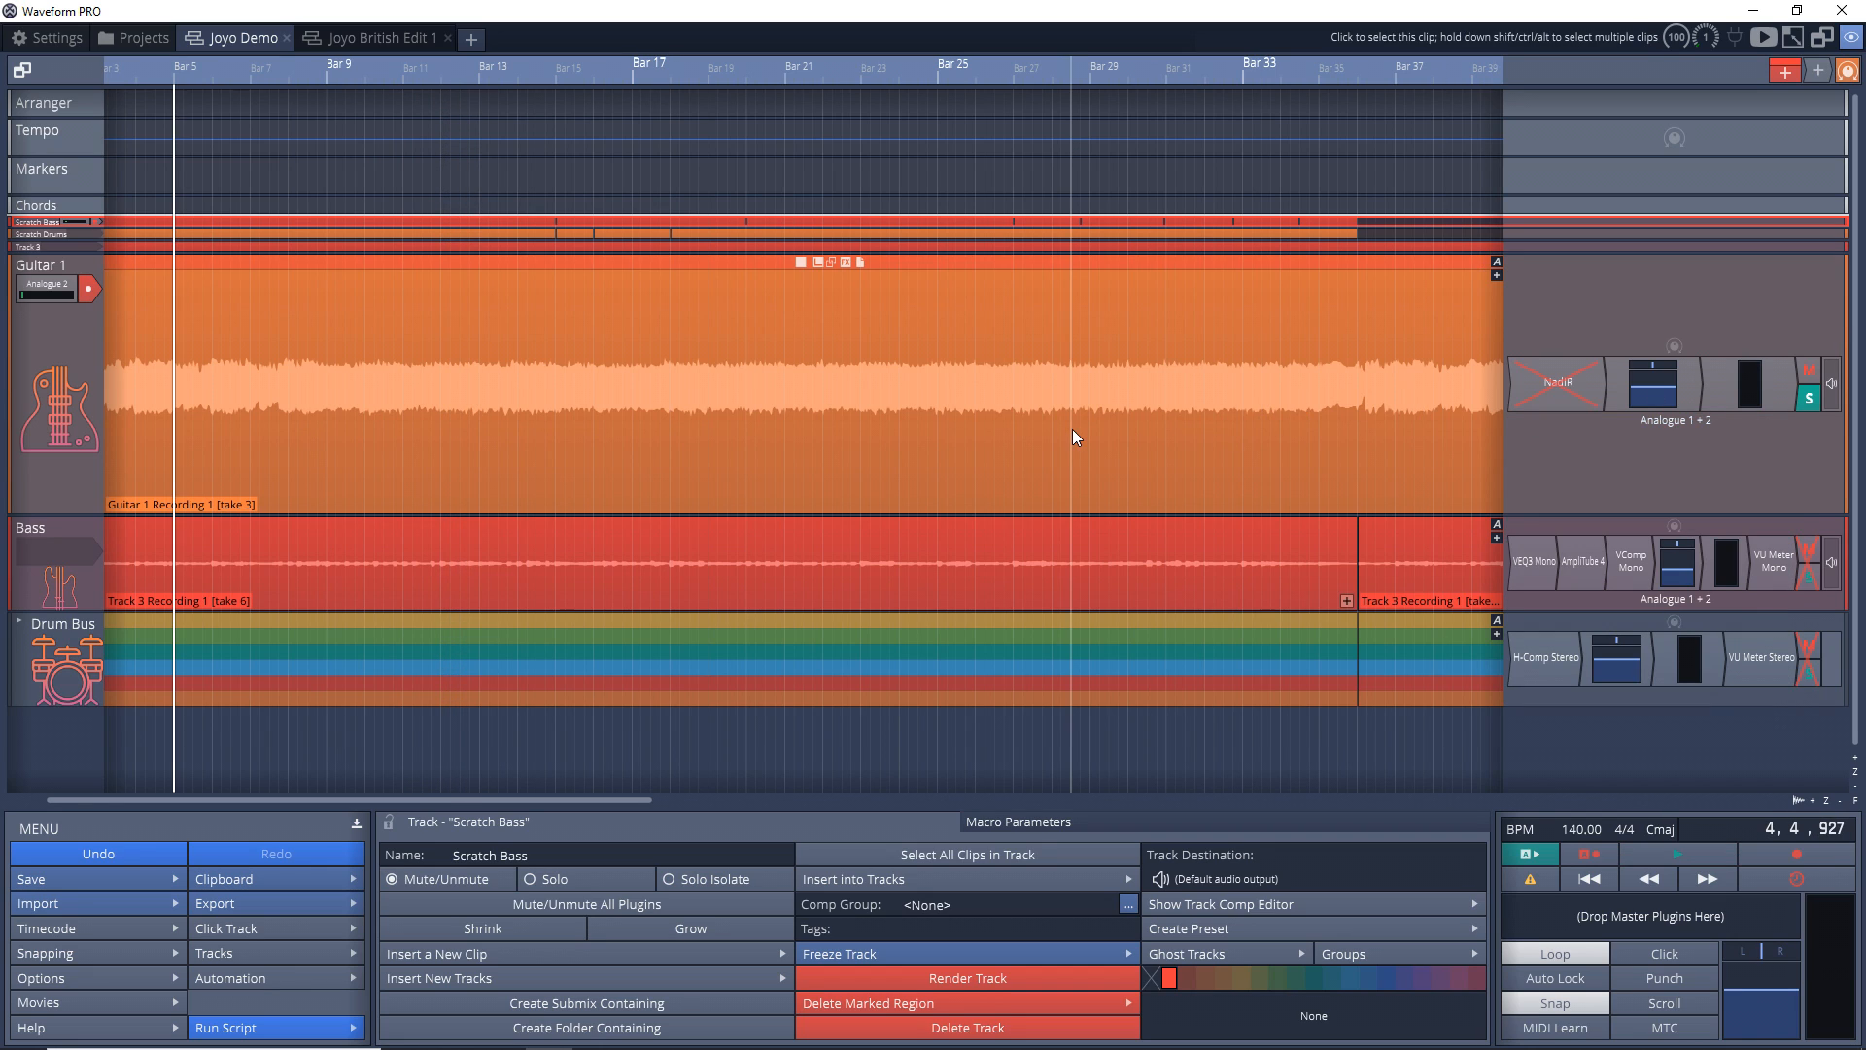
key("space")
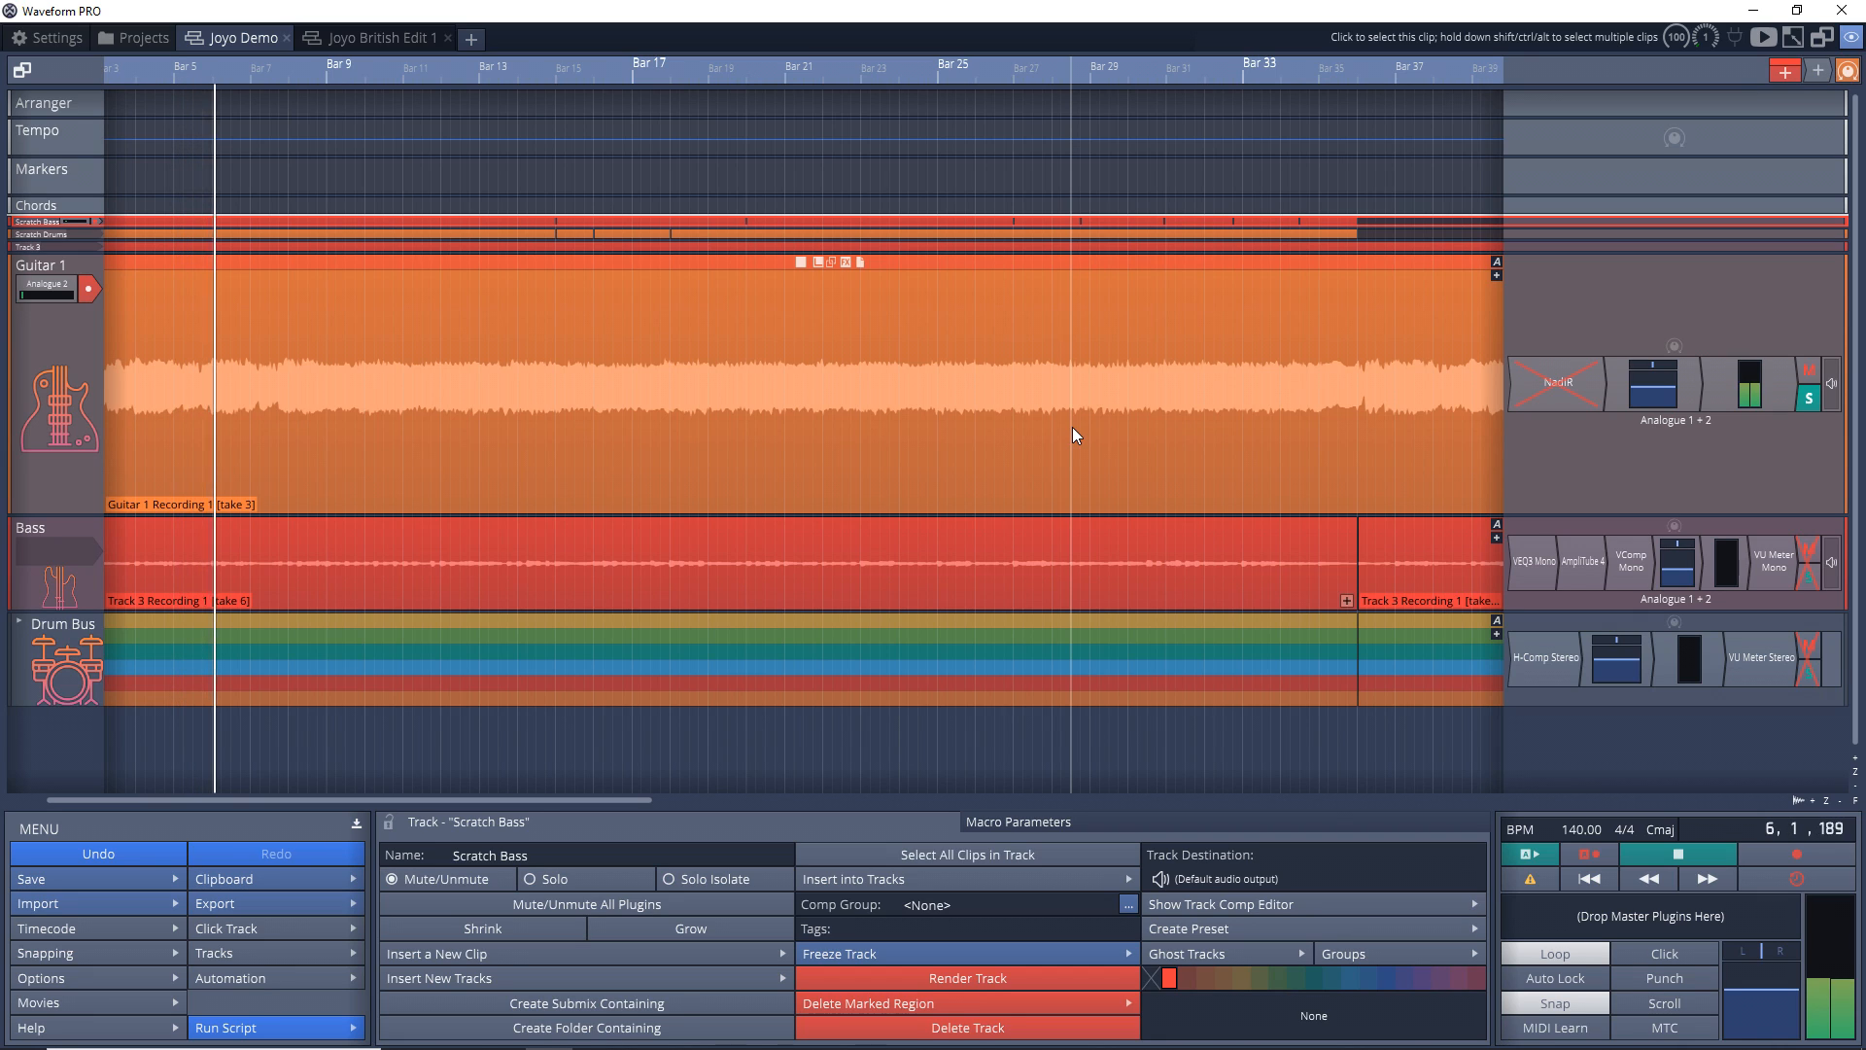